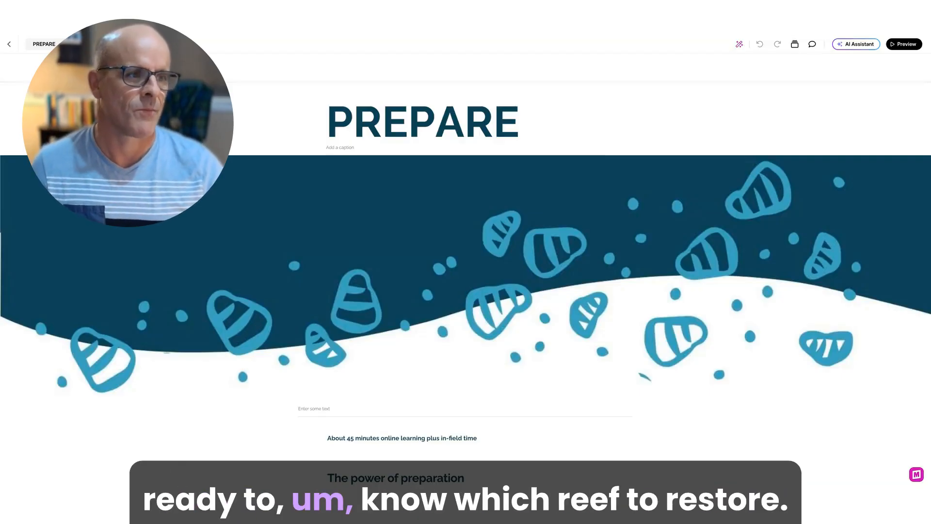
Step: Examine the PREPARE lesson down to the custom tabbed block and switch that block to its Sexual tab
{"action": "scroll", "coordinate": [466, 242], "scroll_direction": "down", "scroll_amount": 20}
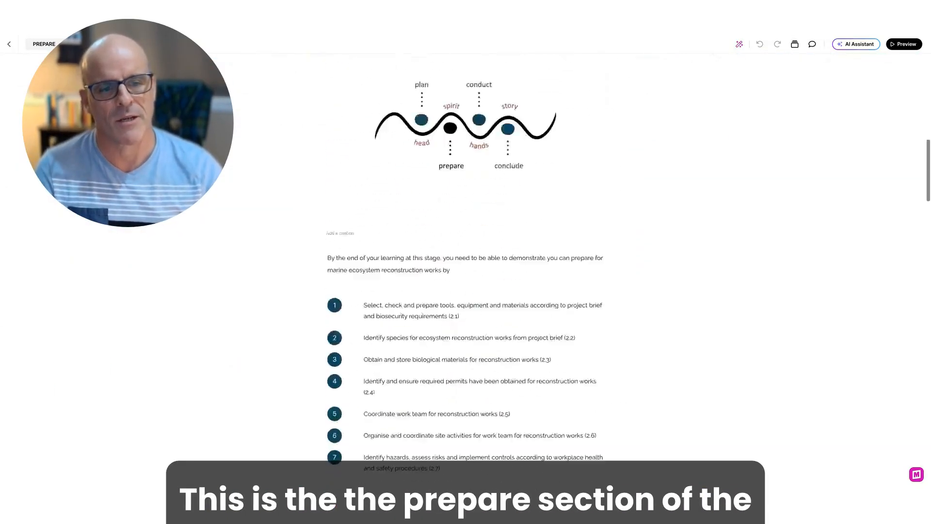
{"action": "scroll", "coordinate": [466, 261], "scroll_direction": "down", "scroll_amount": 15}
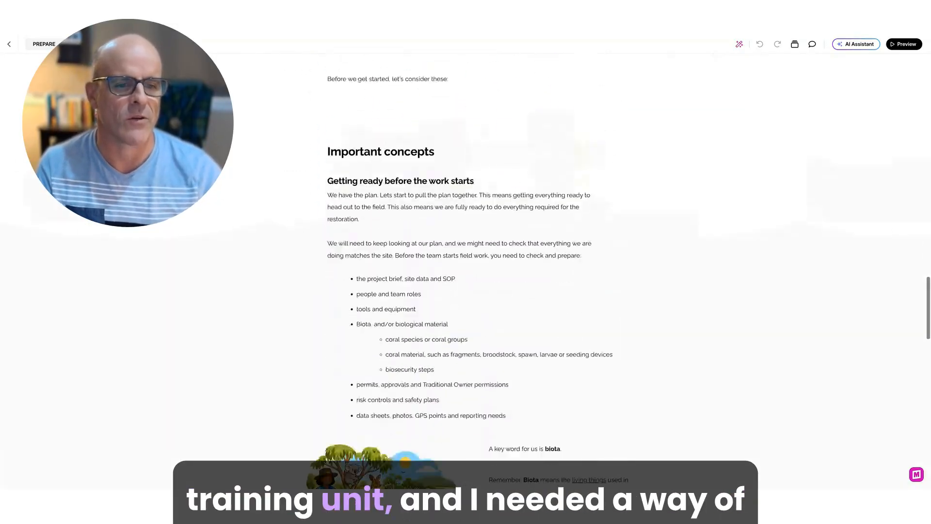
{"action": "scroll", "coordinate": [466, 262], "scroll_direction": "down", "scroll_amount": 5}
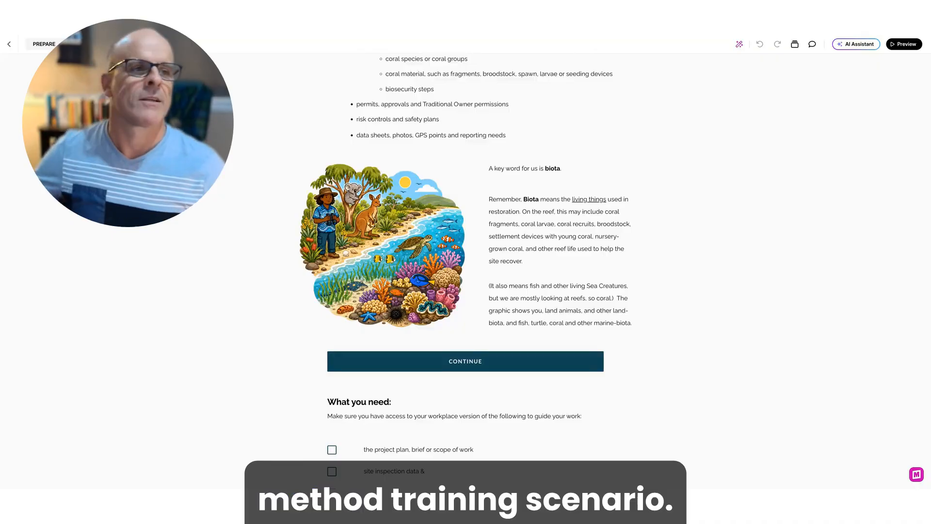
{"action": "scroll", "coordinate": [465, 271], "scroll_direction": "down", "scroll_amount": 9}
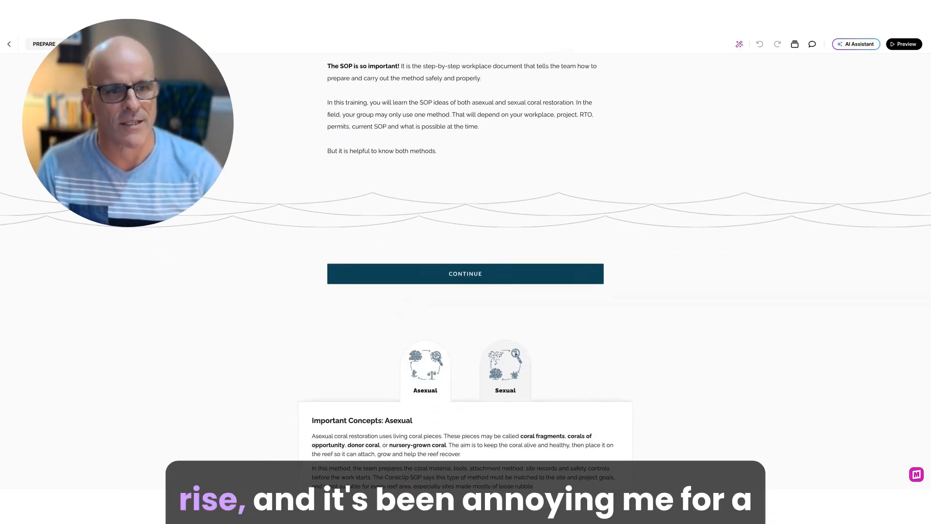
{"action": "scroll", "coordinate": [466, 272], "scroll_direction": "down", "scroll_amount": 3}
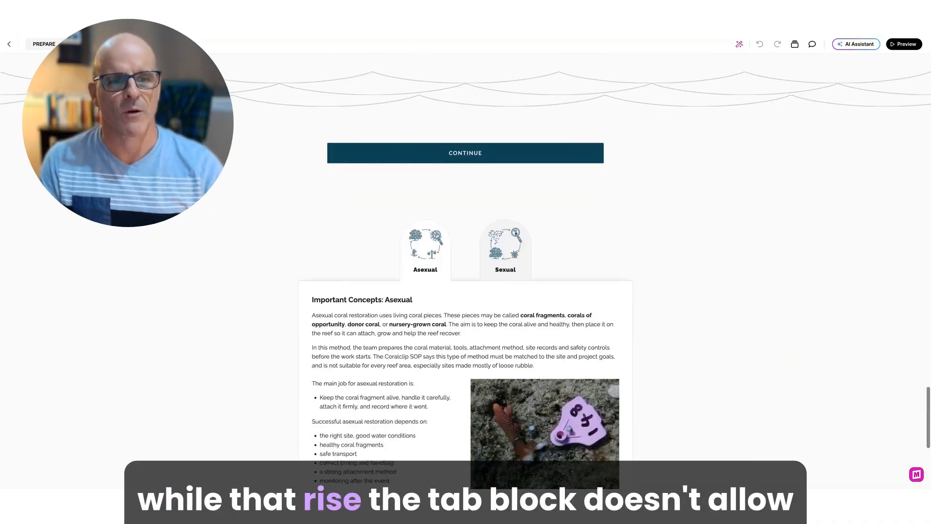
{"action": "scroll", "coordinate": [465, 272], "scroll_direction": "down", "scroll_amount": 3}
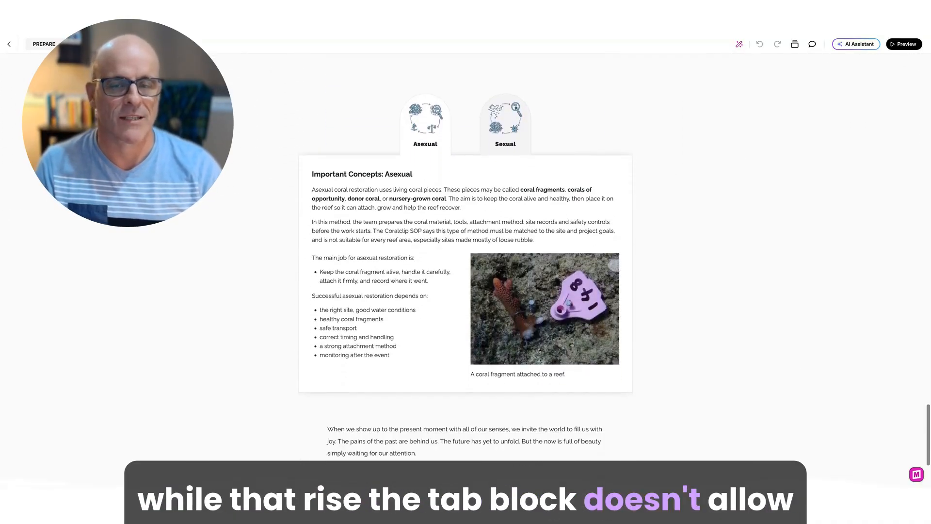
{"action": "scroll", "coordinate": [466, 271], "scroll_direction": "up", "scroll_amount": 3}
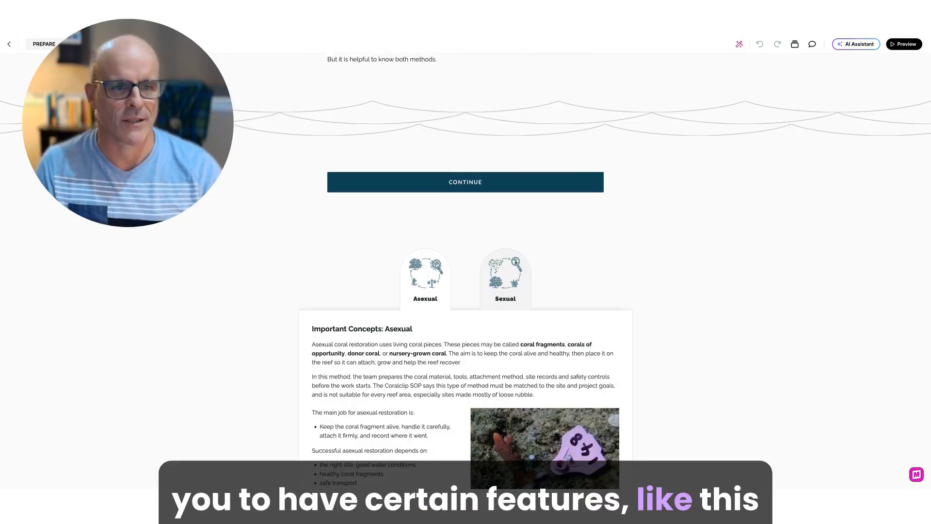
{"action": "scroll", "coordinate": [466, 271], "scroll_direction": "down", "scroll_amount": 1}
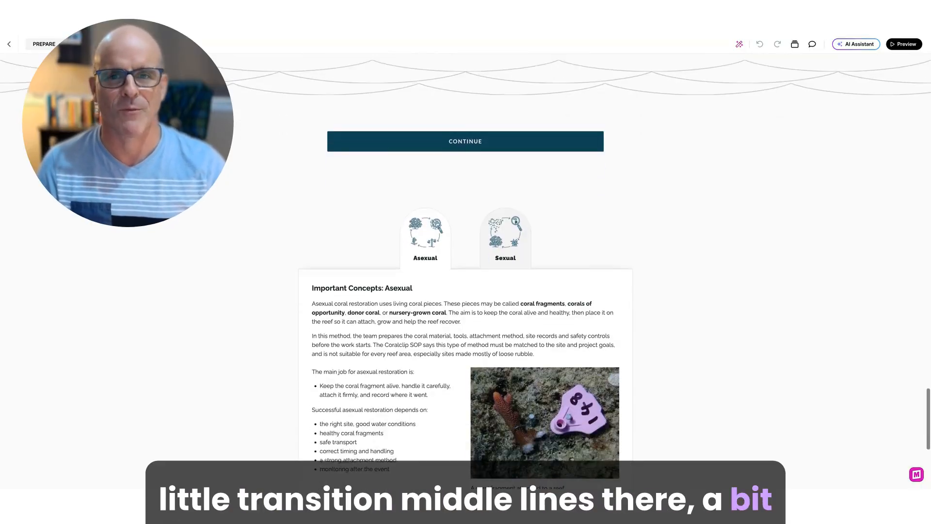
{"action": "scroll", "coordinate": [466, 271], "scroll_direction": "down", "scroll_amount": 3}
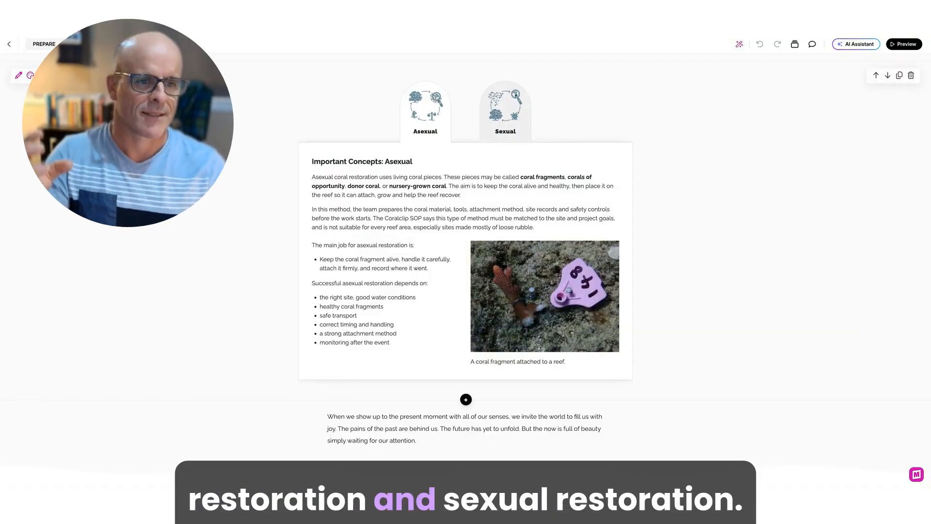
{"action": "left_click", "coordinate": [511, 124]}
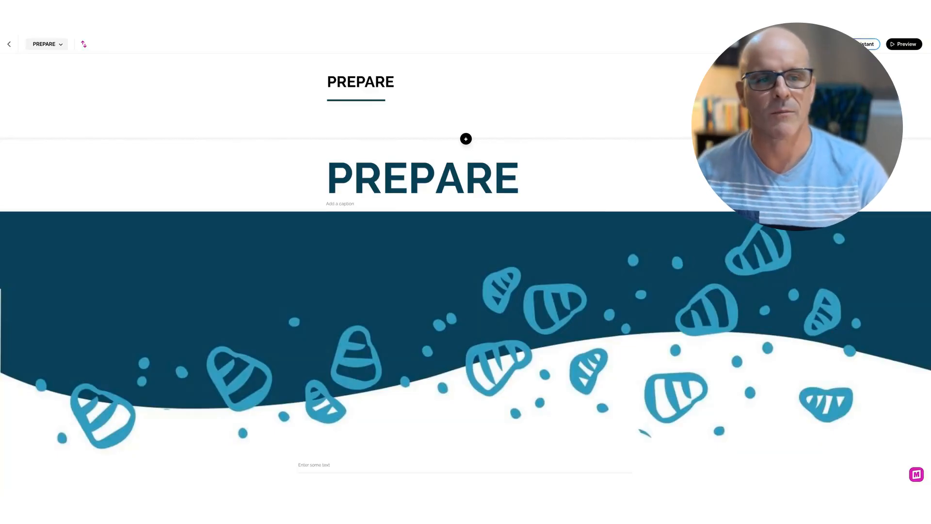
Step: Find the Custom Tabbed Block in the Studio templates by searching for "tab" and insert it directly below the lesson title
{"action": "left_click", "coordinate": [466, 139]}
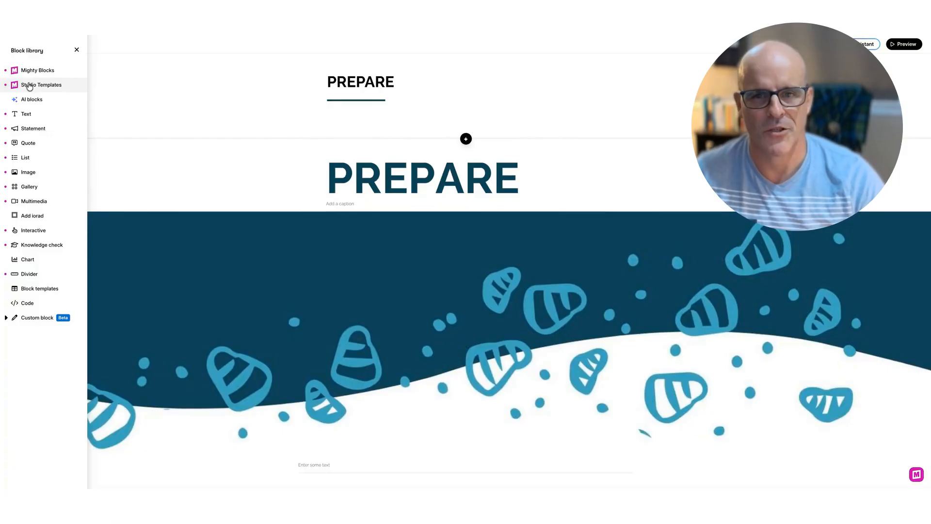
{"action": "left_click", "coordinate": [40, 87]}
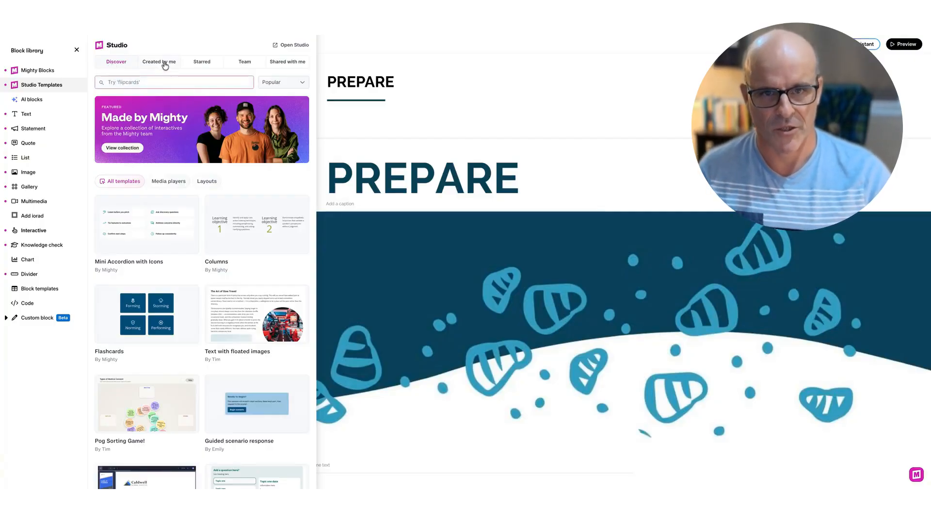
{"action": "left_click", "coordinate": [130, 83]}
{"action": "type", "text": "tab"}
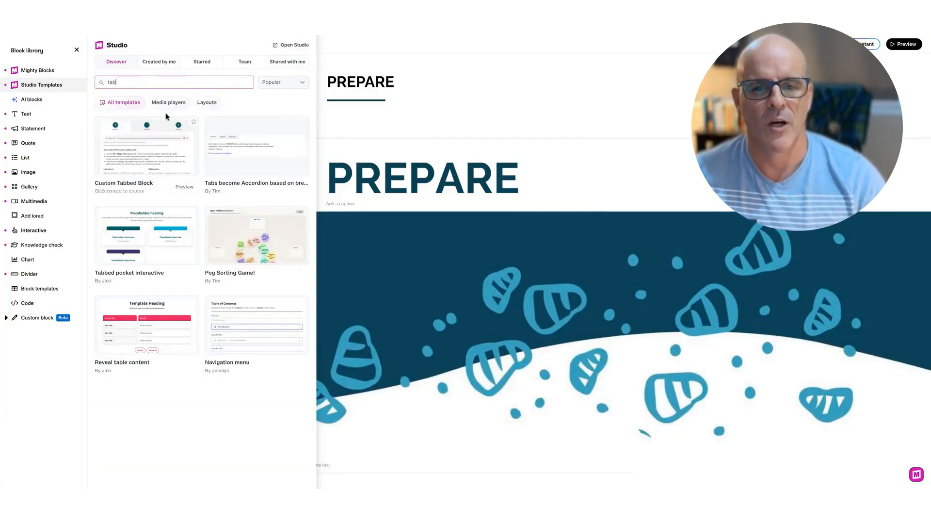
{"action": "left_click", "coordinate": [146, 153]}
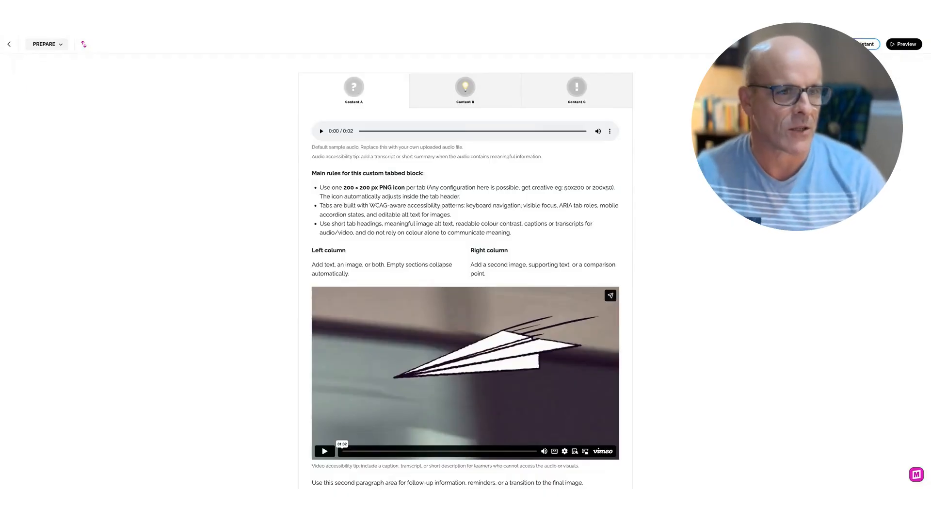
{"action": "scroll", "coordinate": [466, 264], "scroll_direction": "up", "scroll_amount": 2}
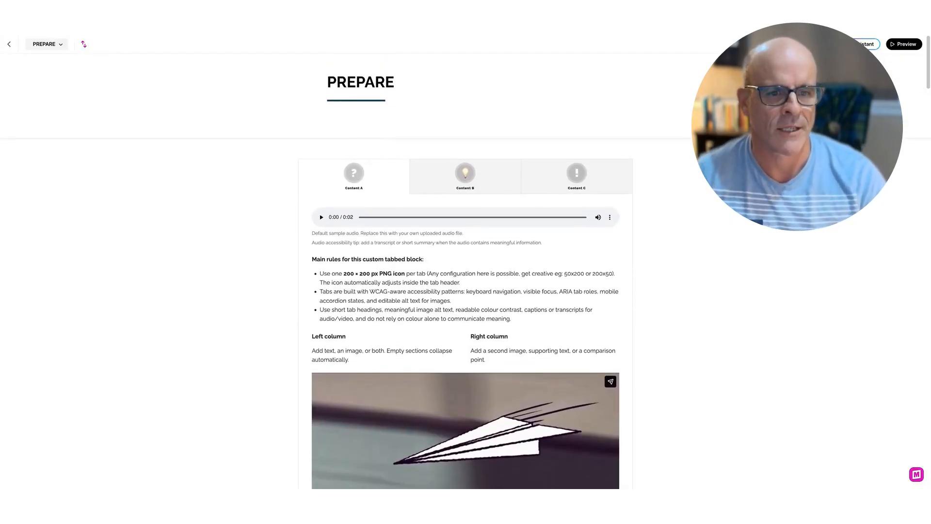
Step: Open the new tabbed block's content for editing and set its tab header layout to Shrink to fit — left aligned
{"action": "mouse_move", "coordinate": [302, 176]}
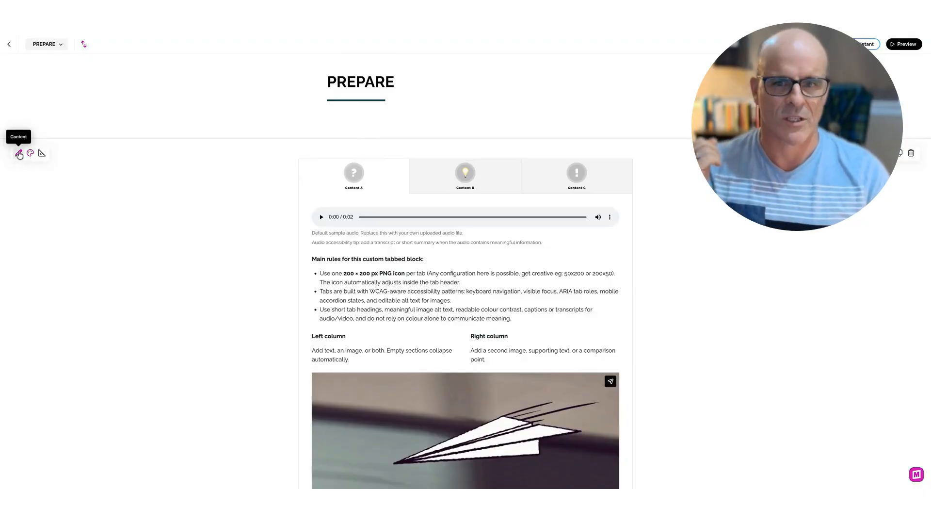
{"action": "scroll", "coordinate": [133, 200], "scroll_direction": "down", "scroll_amount": 1}
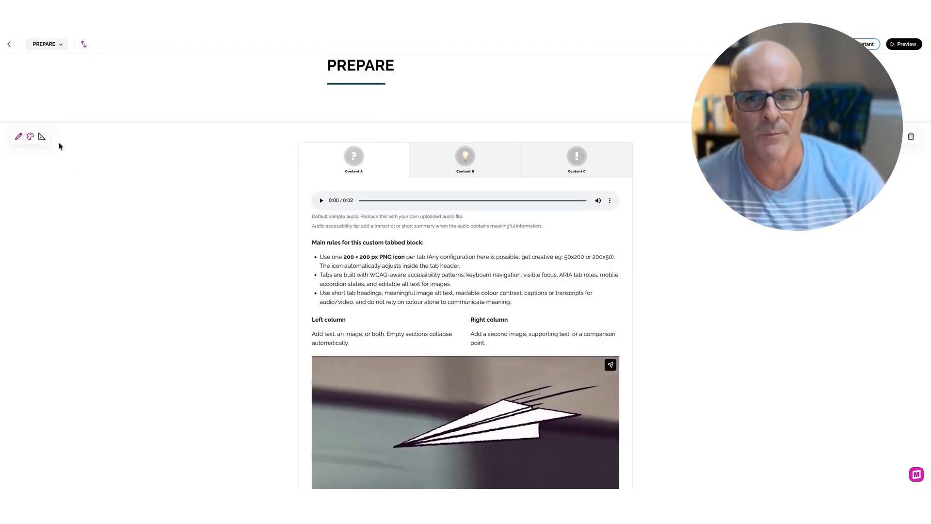
{"action": "left_click", "coordinate": [18, 138]}
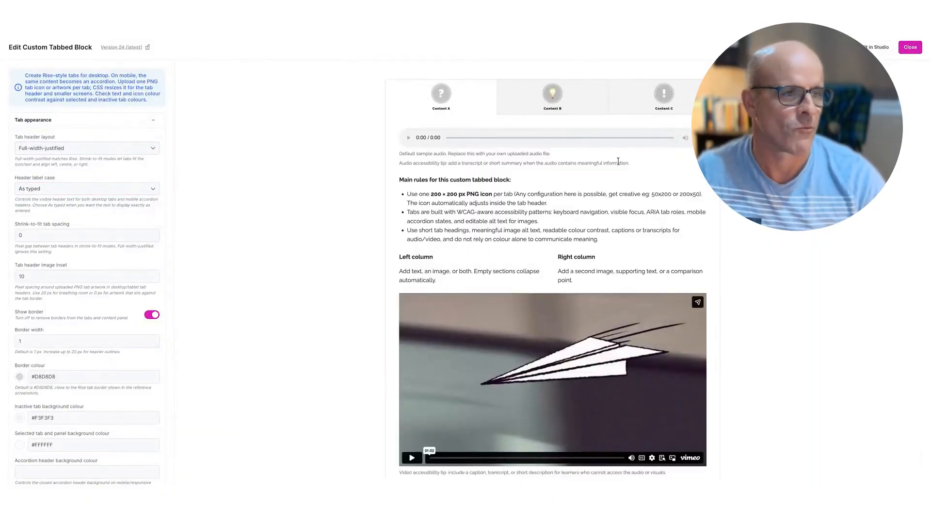
{"action": "left_click", "coordinate": [68, 149]}
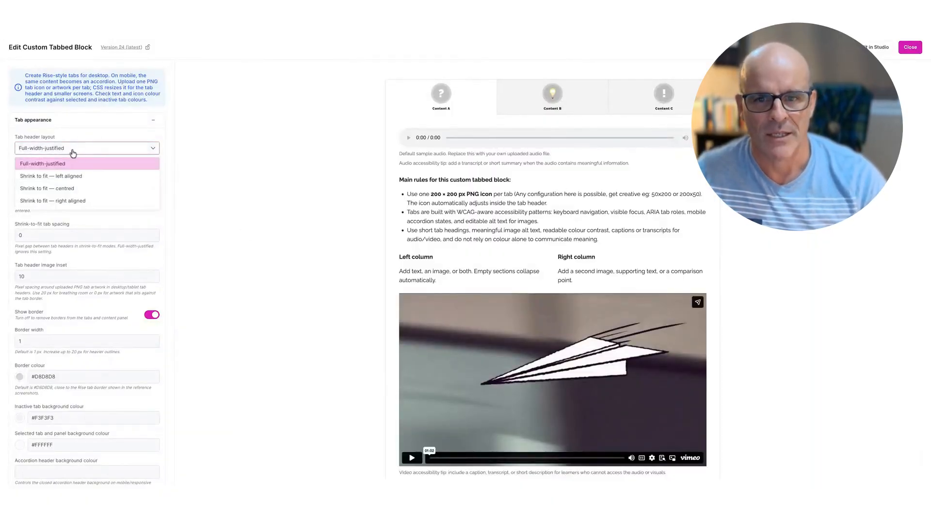
{"action": "left_click", "coordinate": [92, 175]}
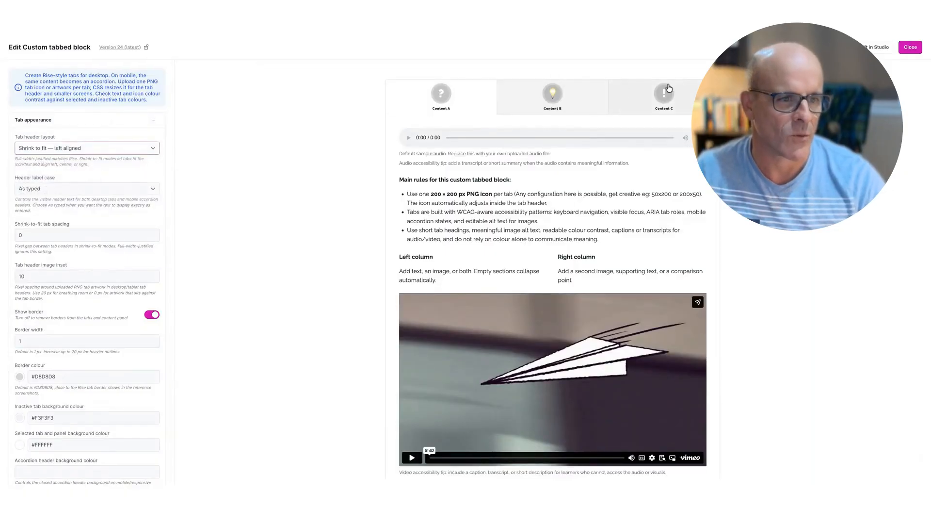
Step: Try the Shrink to fit — centred tab header layout and return it to Shrink to fit — left aligned
{"action": "left_click", "coordinate": [65, 148]}
{"action": "left_click", "coordinate": [68, 185]}
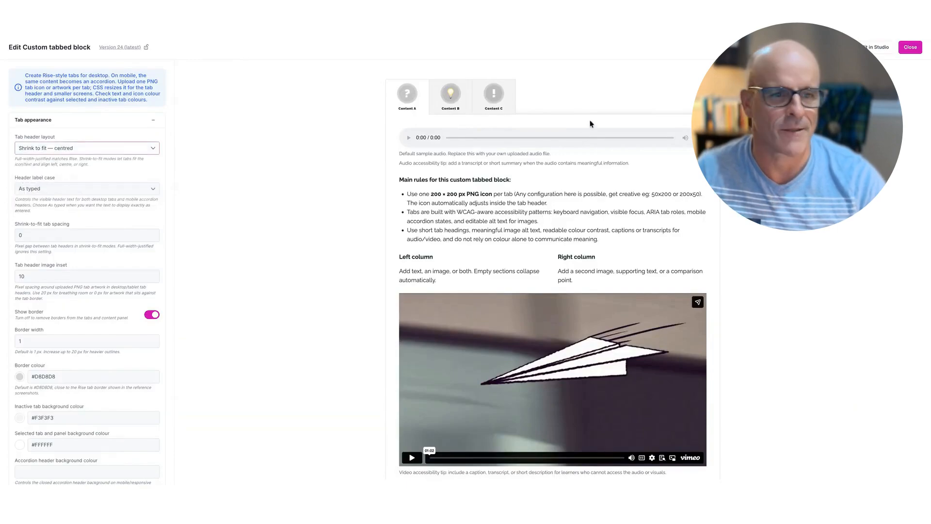
{"action": "left_click", "coordinate": [111, 152]}
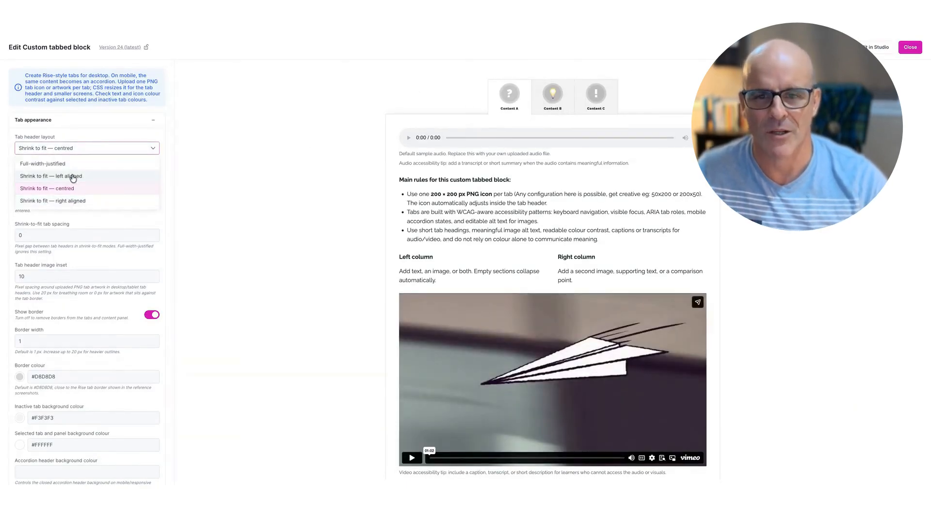
{"action": "left_click", "coordinate": [73, 178]}
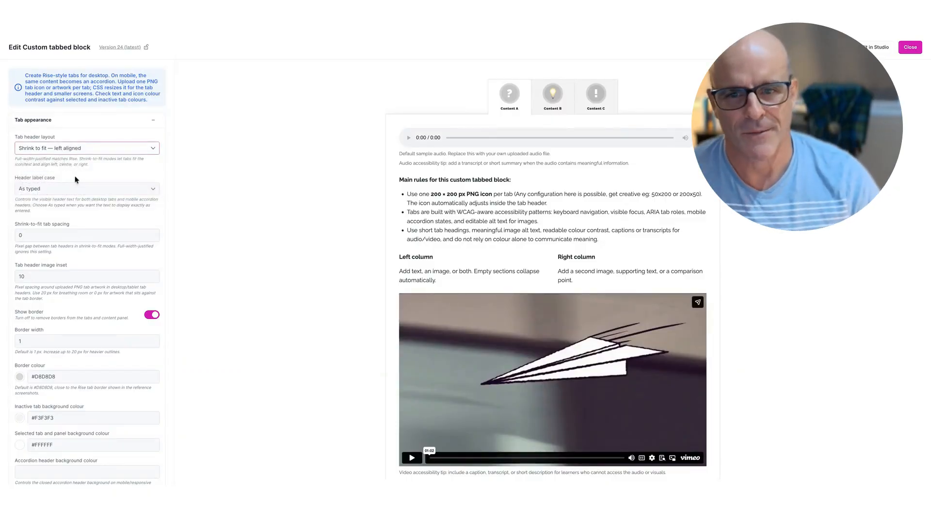
Step: Check the available header label case options without changing the selection
{"action": "left_click", "coordinate": [49, 193]}
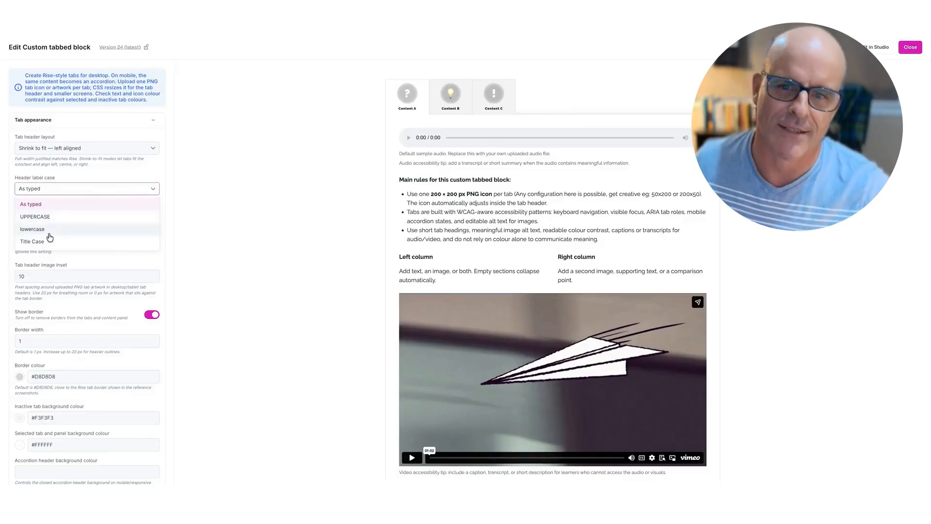
{"action": "left_click", "coordinate": [269, 194]}
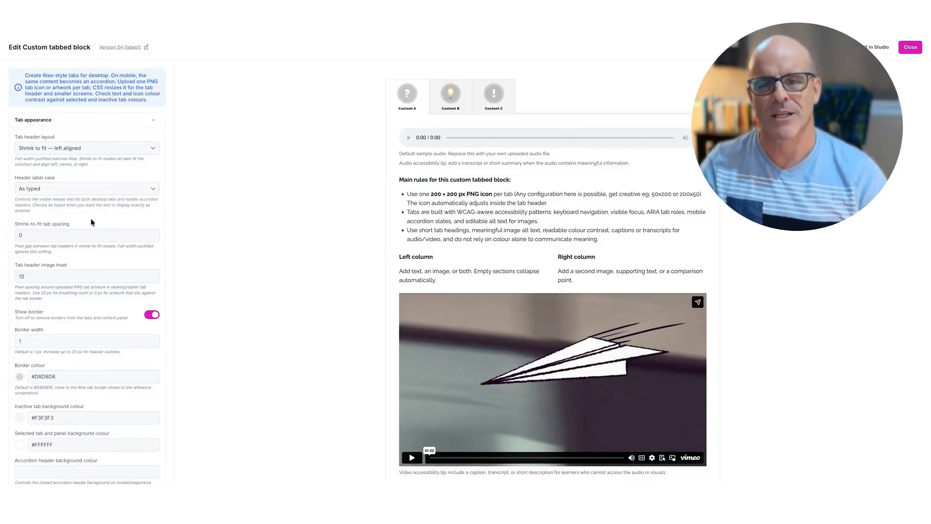
Step: Try shrink-to-fit tab spacings of 20 and 150, and reset the spacing to 0
{"action": "left_click", "coordinate": [62, 237]}
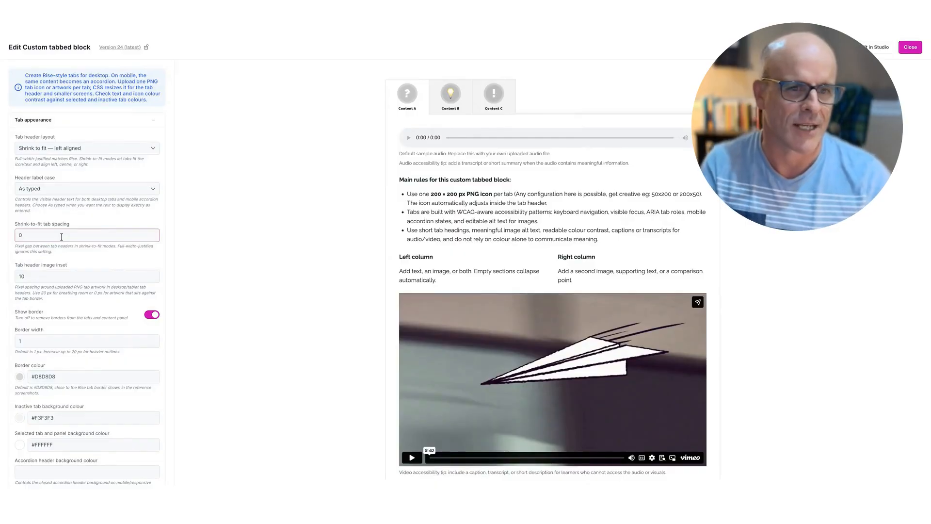
{"action": "left_click", "coordinate": [31, 241]}
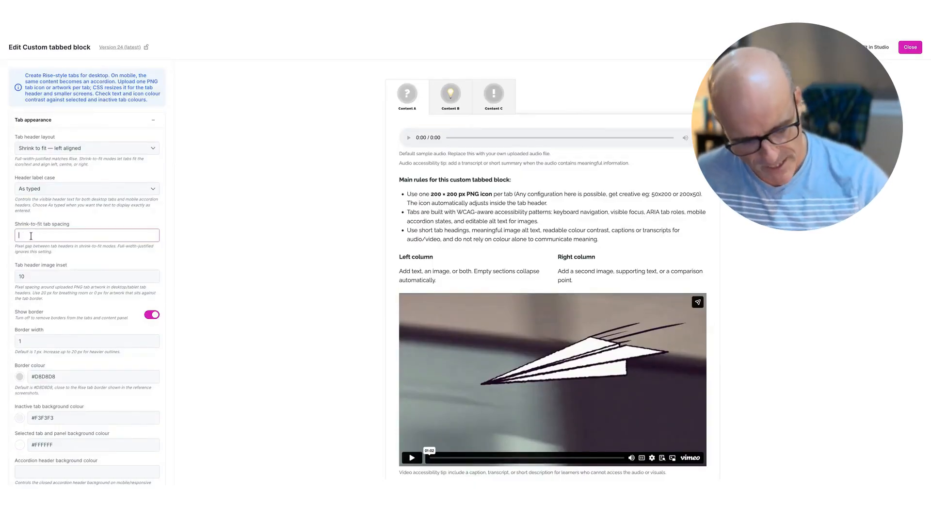
{"action": "key", "text": "Tab"}
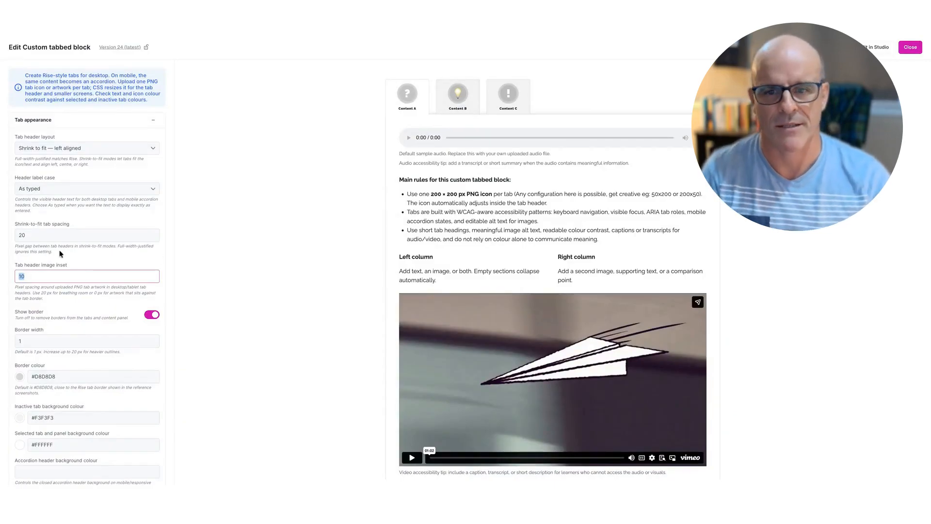
{"action": "double_click", "coordinate": [25, 236]}
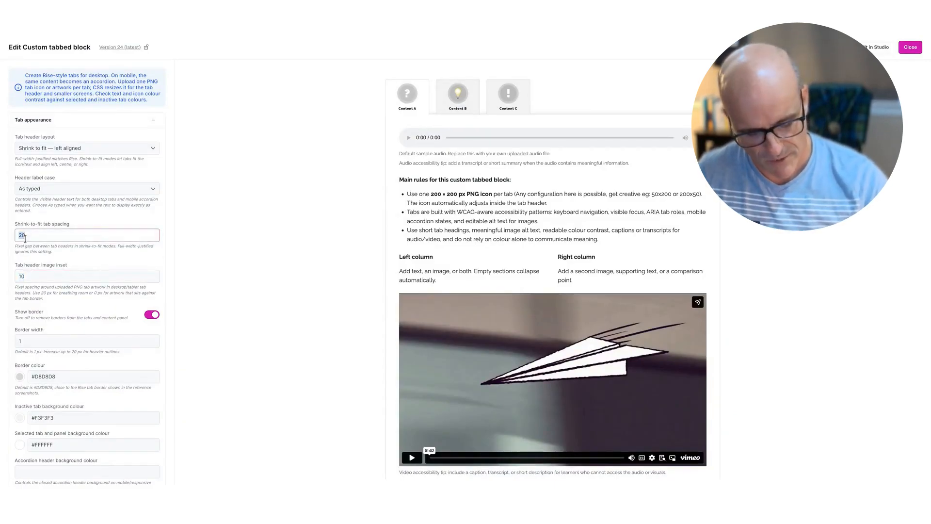
{"action": "type", "text": "150"}
{"action": "key", "text": "Tab"}
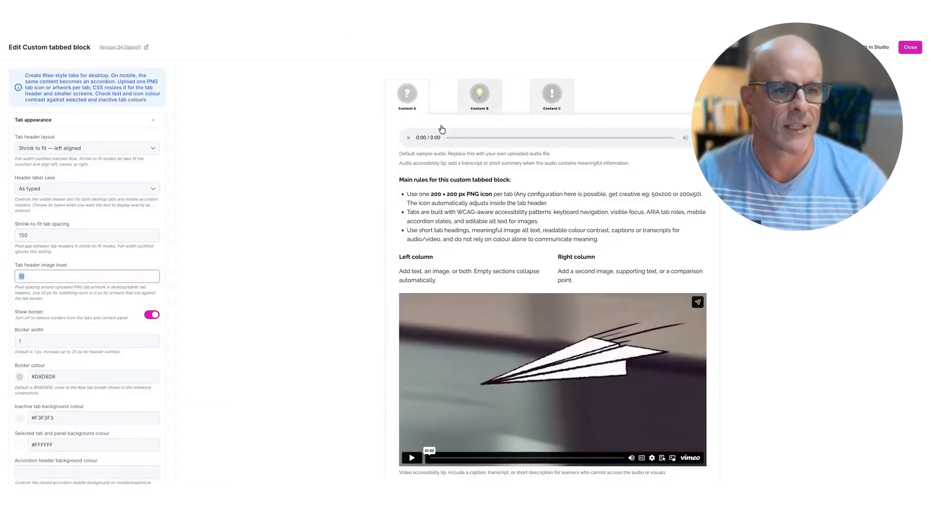
{"action": "double_click", "coordinate": [22, 236]}
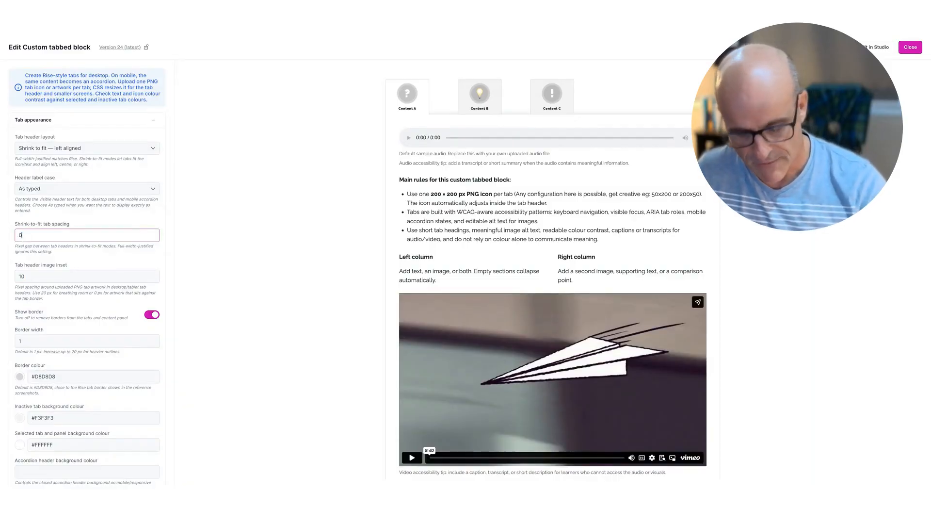
{"action": "key", "text": "Tab"}
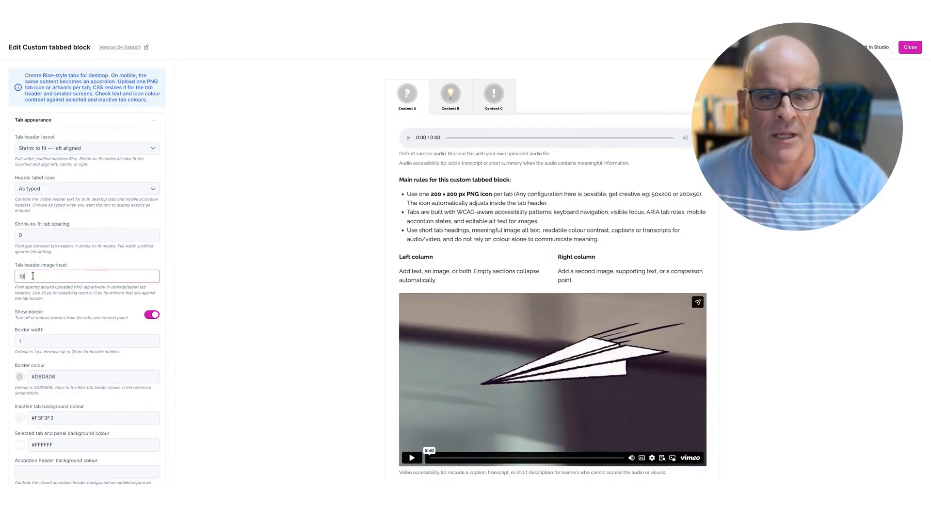
Step: Set the tab header image inset to 20
{"action": "scroll", "coordinate": [33, 276], "scroll_direction": "down", "scroll_amount": 3}
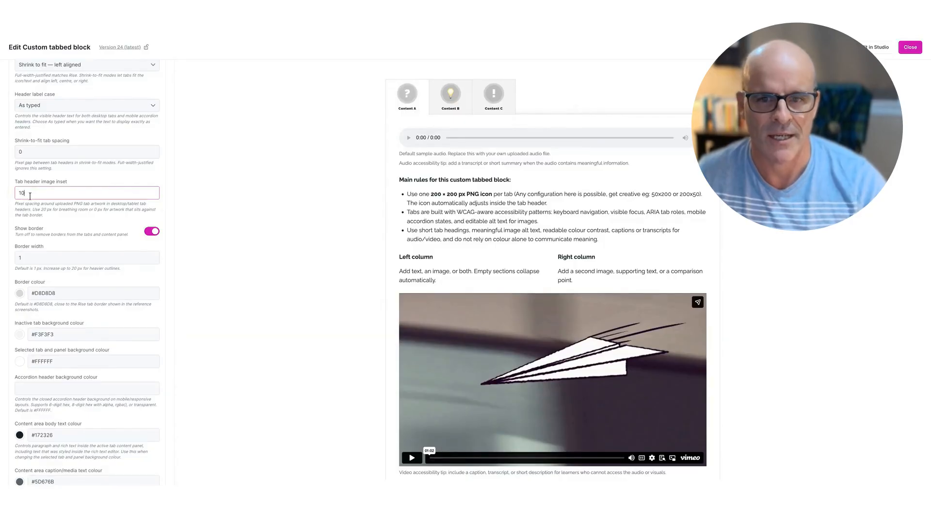
{"action": "type", "text": "0"}
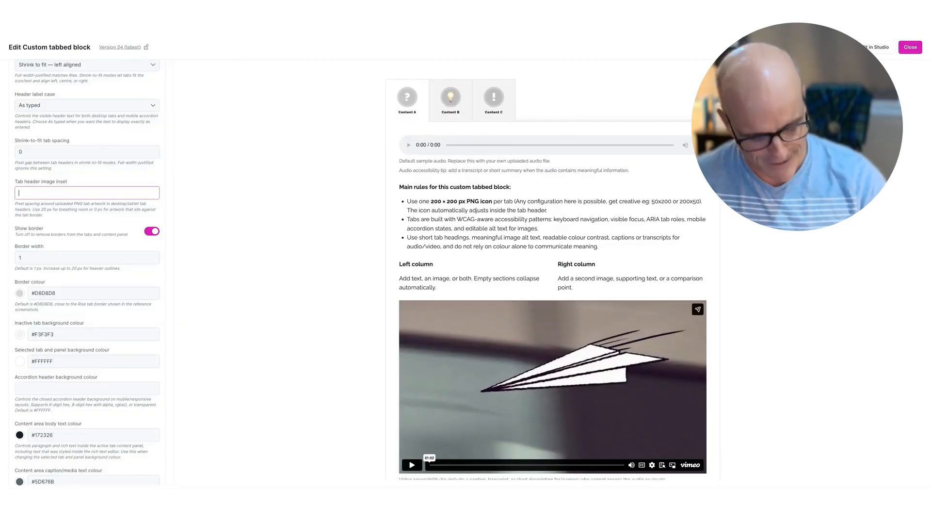
{"action": "type", "text": "10"}
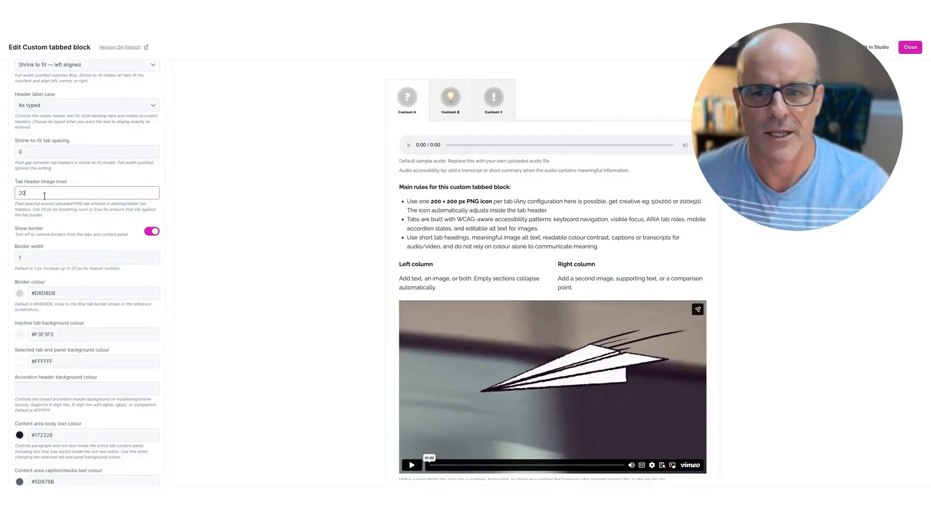
Step: Try a border width of 10 for the tabbed block and reset it to 1
{"action": "left_click", "coordinate": [43, 258]}
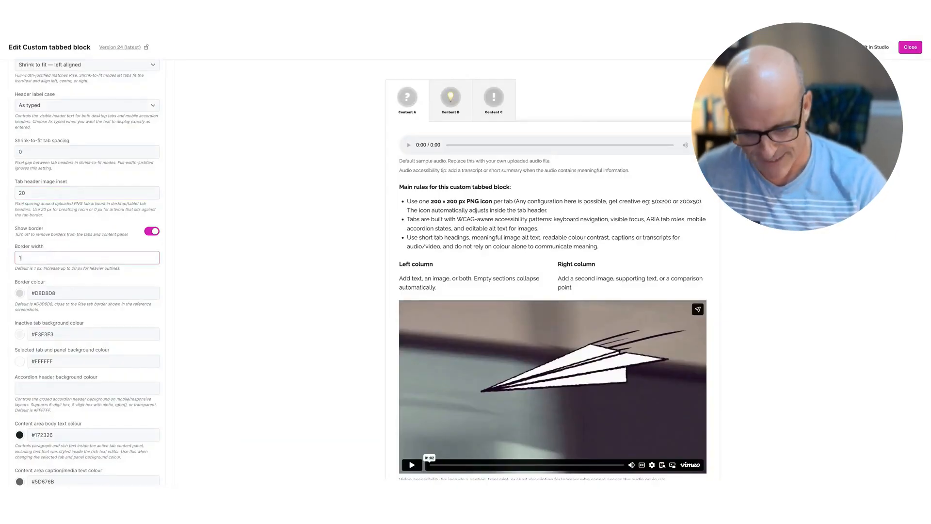
{"action": "type", "text": "0"}
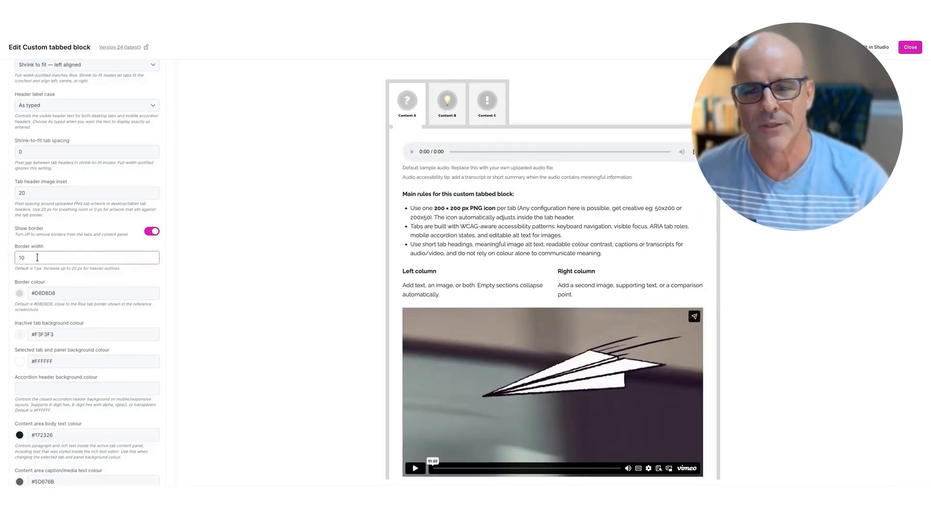
{"action": "left_click_drag", "start_coordinate": [35, 258], "coordinate": [7, 258]}
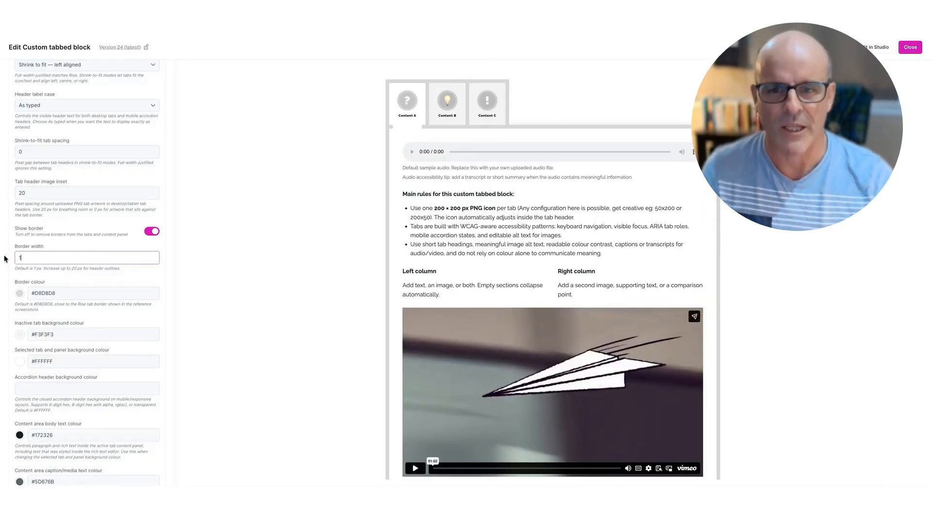
Step: Turn off the block's border, preview the Content C tab without it, and turn the border back on
{"action": "left_click", "coordinate": [152, 231]}
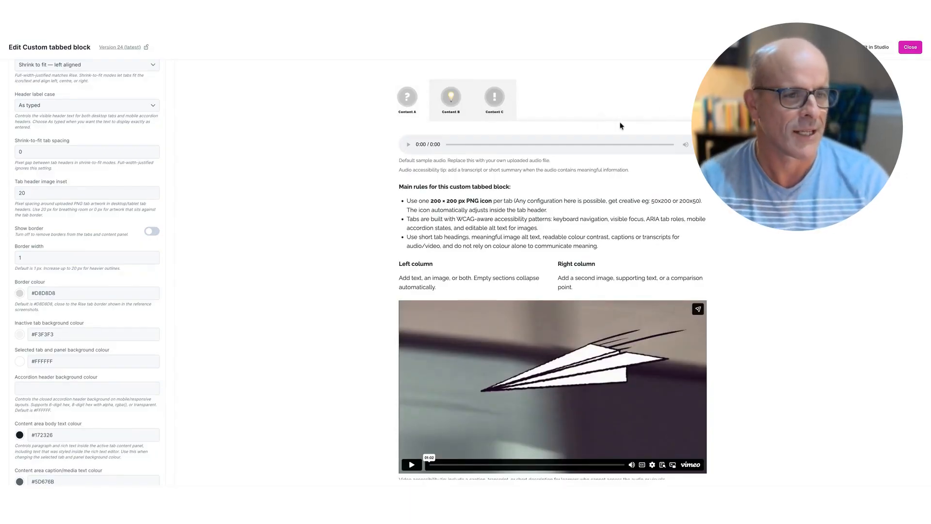
{"action": "left_click", "coordinate": [497, 103]}
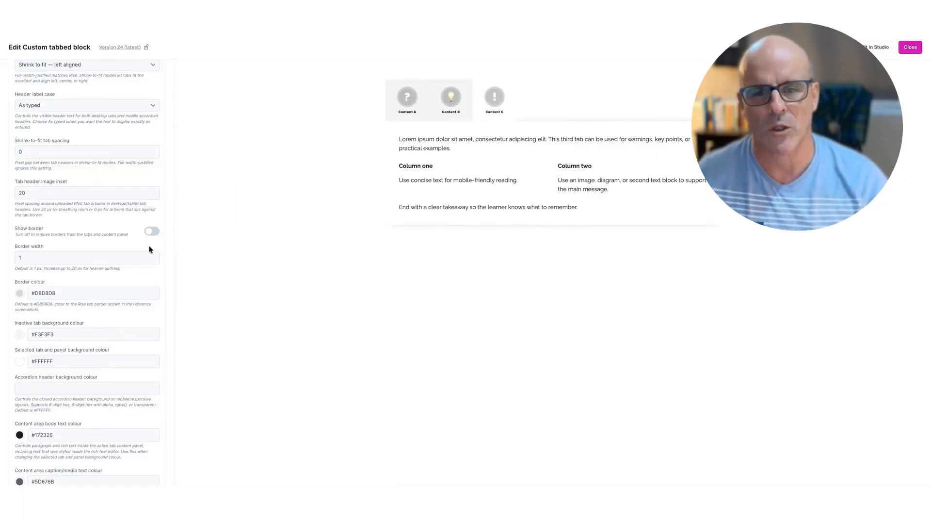
{"action": "left_click", "coordinate": [150, 231]}
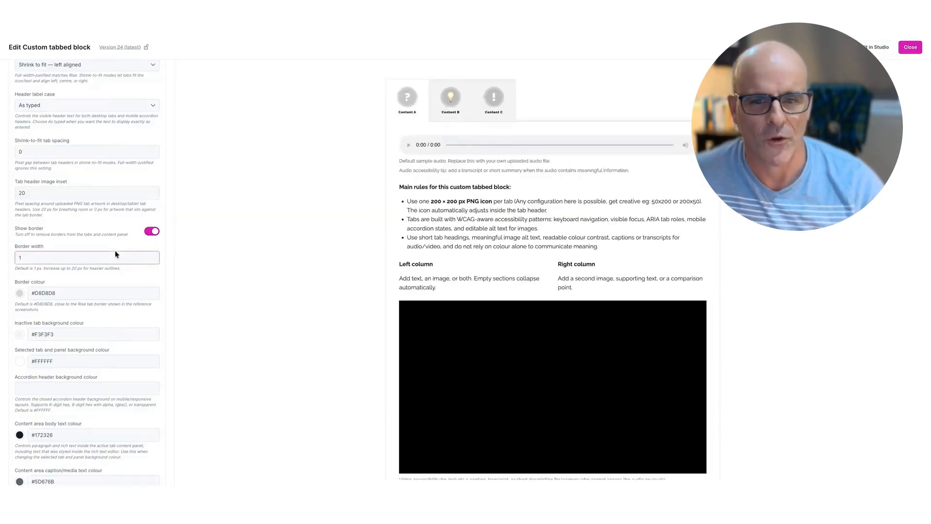
Step: Set the inactive tab background colour to #000000
{"action": "scroll", "coordinate": [103, 261], "scroll_direction": "down", "scroll_amount": 1}
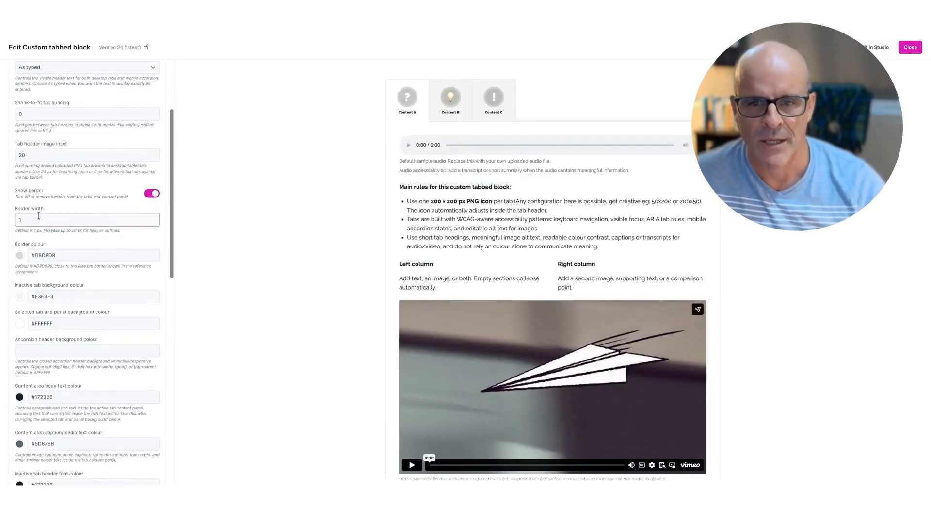
{"action": "scroll", "coordinate": [44, 214], "scroll_direction": "down", "scroll_amount": 2}
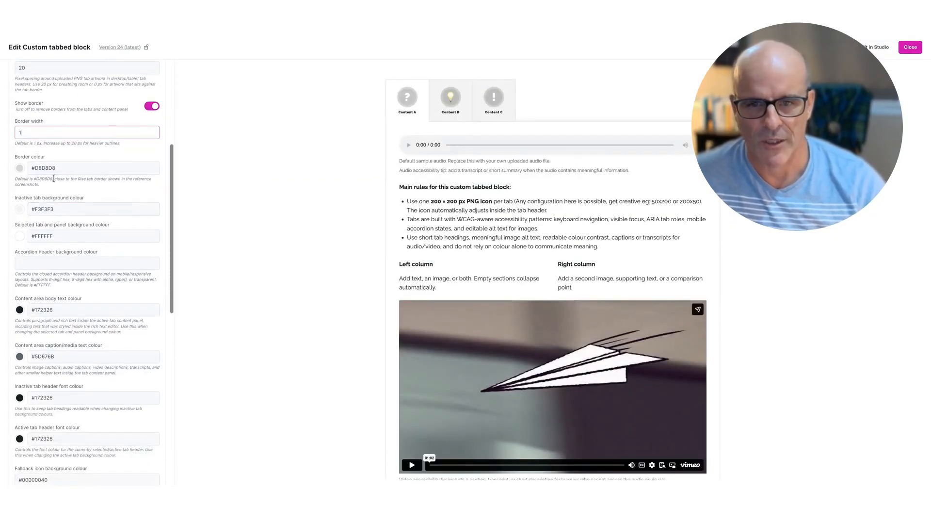
{"action": "left_click", "coordinate": [47, 208]}
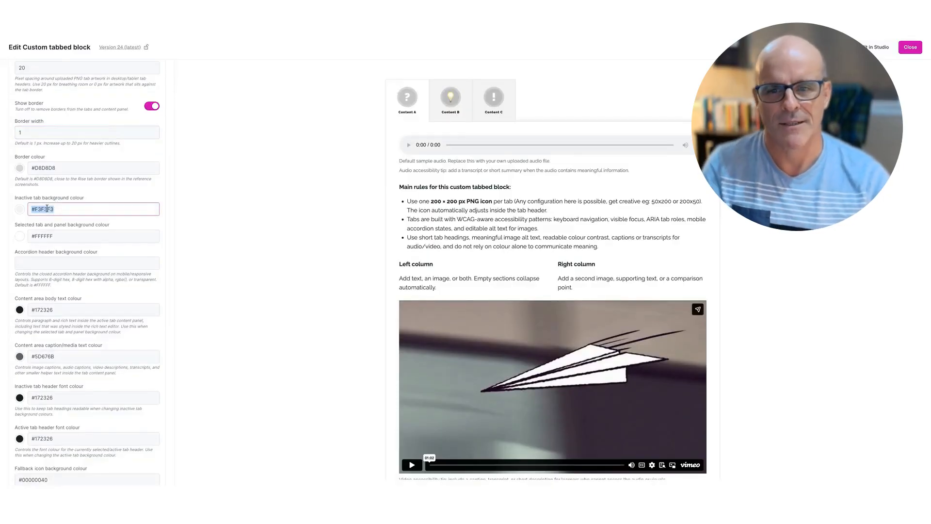
{"action": "left_click_drag", "start_coordinate": [58, 210], "coordinate": [39, 210]}
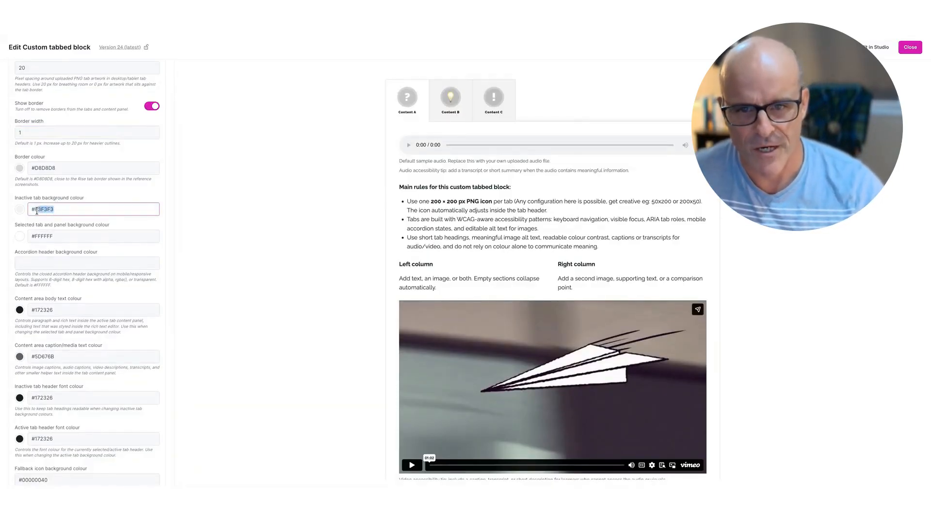
{"action": "type", "text": "0000"}
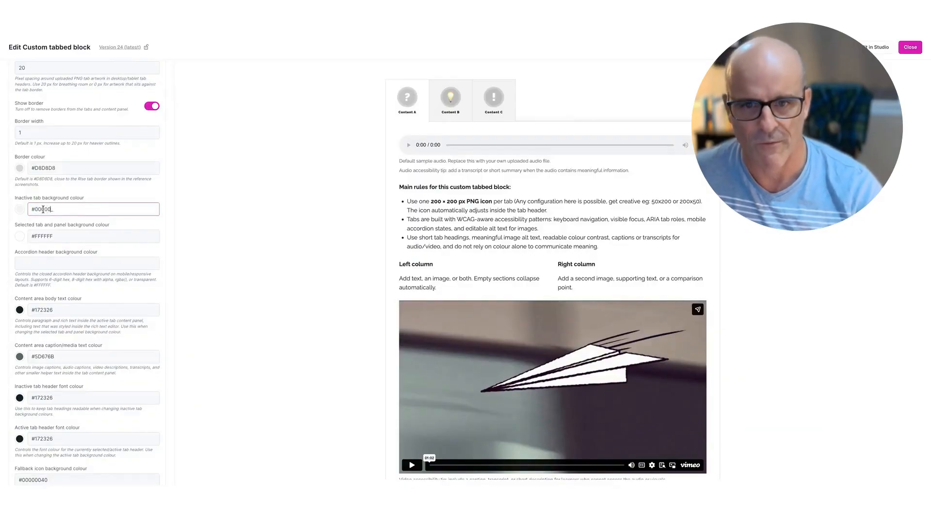
{"action": "type", "text": "00"}
{"action": "key", "text": "Tab"}
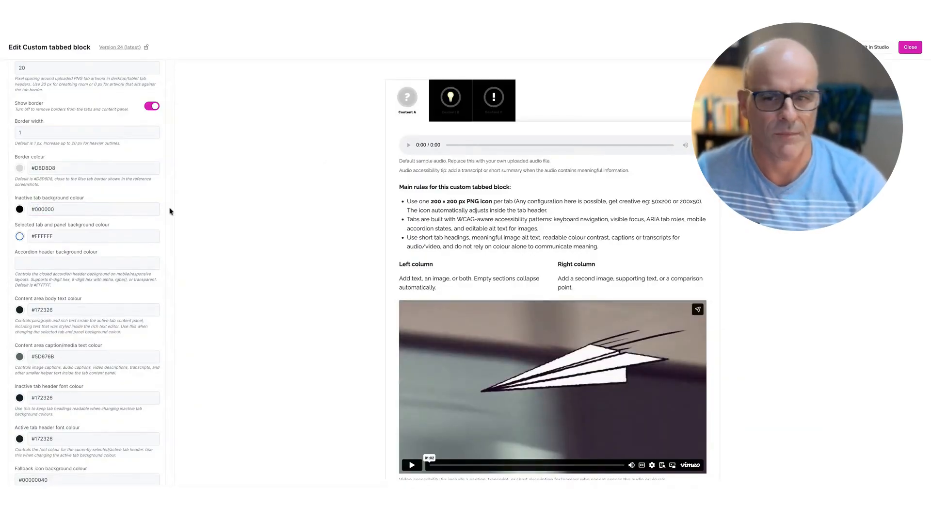
Step: Set the inactive tab header font colour to #ffffff
{"action": "left_click", "coordinate": [33, 236]}
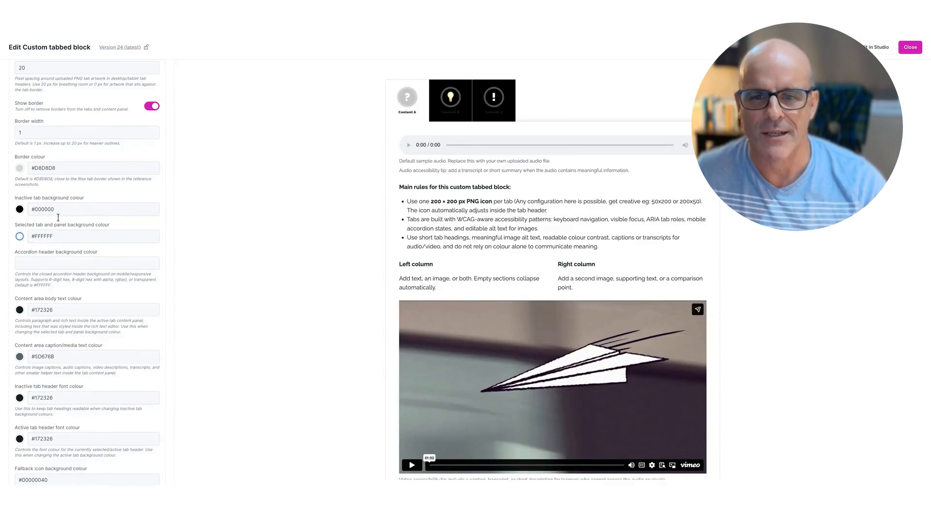
{"action": "triple_click", "coordinate": [45, 209]}
{"action": "triple_click", "coordinate": [43, 398]}
{"action": "left_click", "coordinate": [34, 399]}
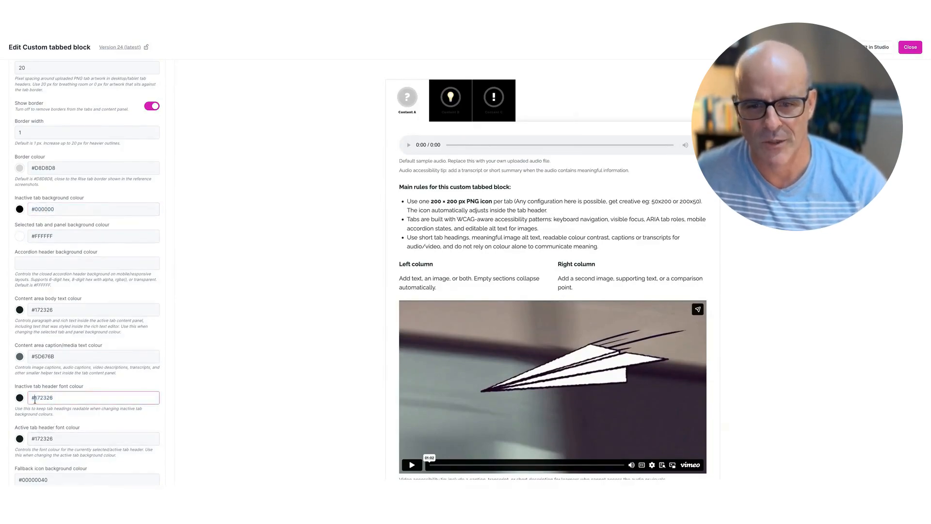
{"action": "left_click_drag", "start_coordinate": [35, 398], "coordinate": [112, 399]}
{"action": "type", "text": "ffff"}
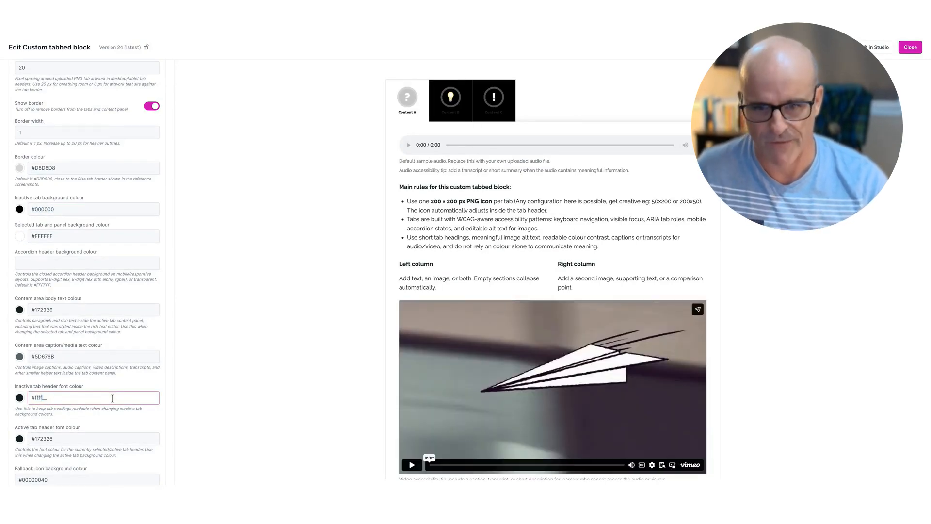
{"action": "type", "text": "ff"}
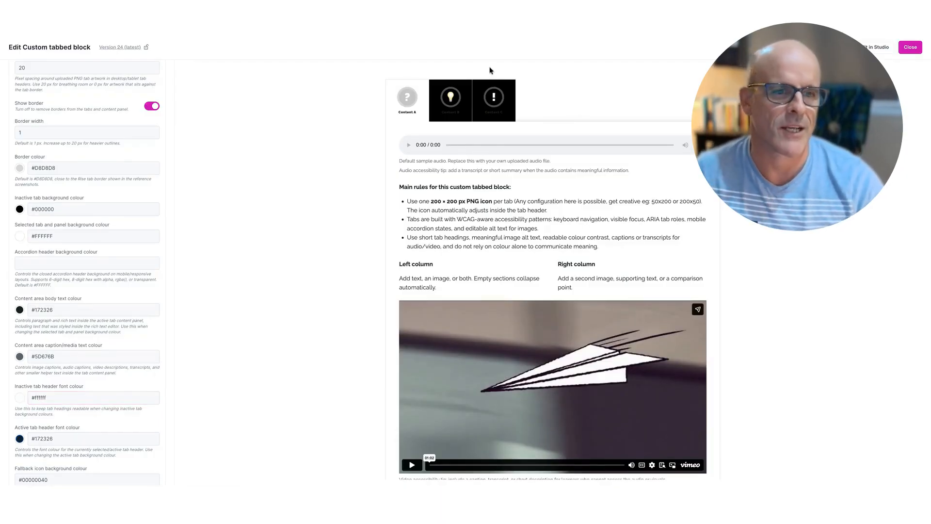
Step: Set the inactive tab header font colour to #000000 and the inactive tab background colour to #F3f3f3
{"action": "triple_click", "coordinate": [41, 398]}
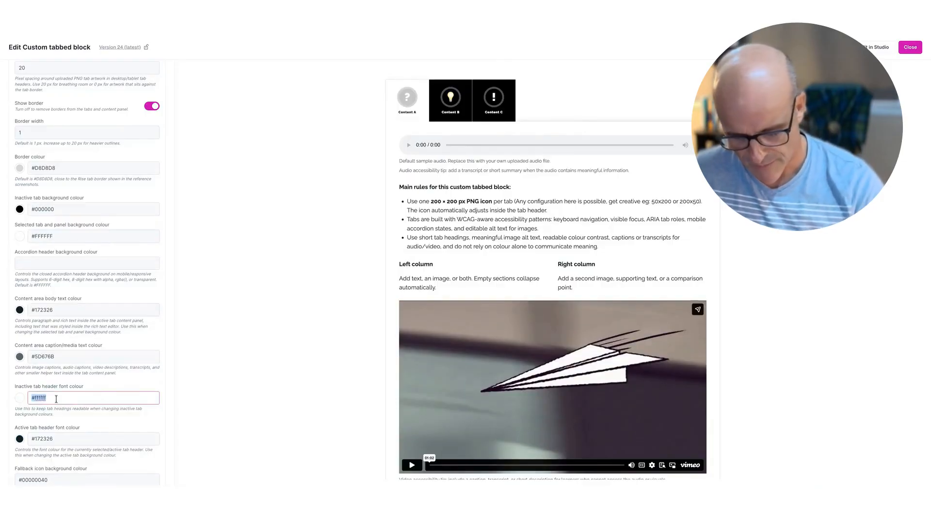
{"action": "type", "text": "#000000"}
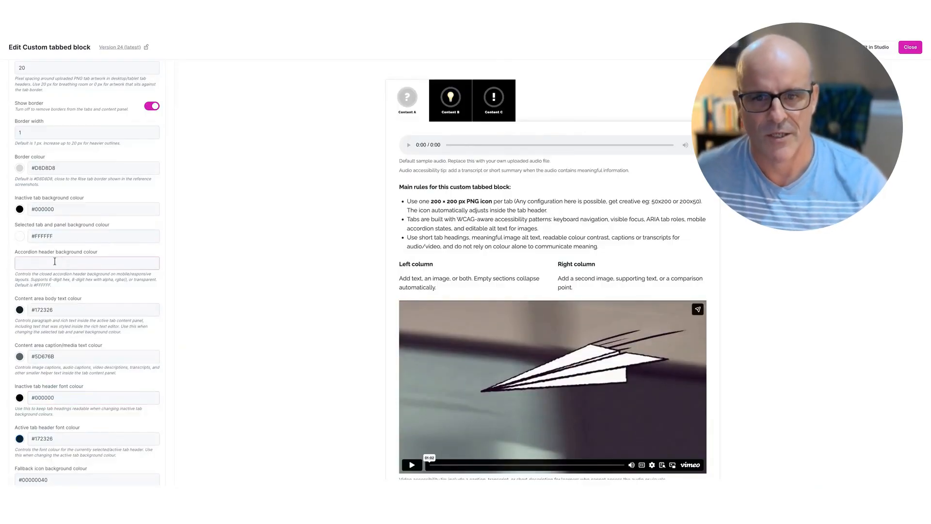
{"action": "triple_click", "coordinate": [50, 209]}
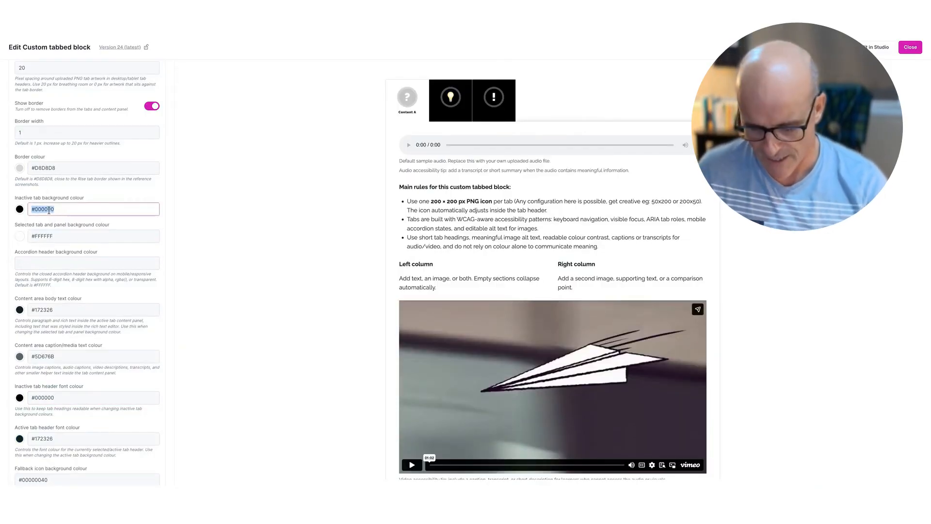
{"action": "type", "text": "#F3f3f3"}
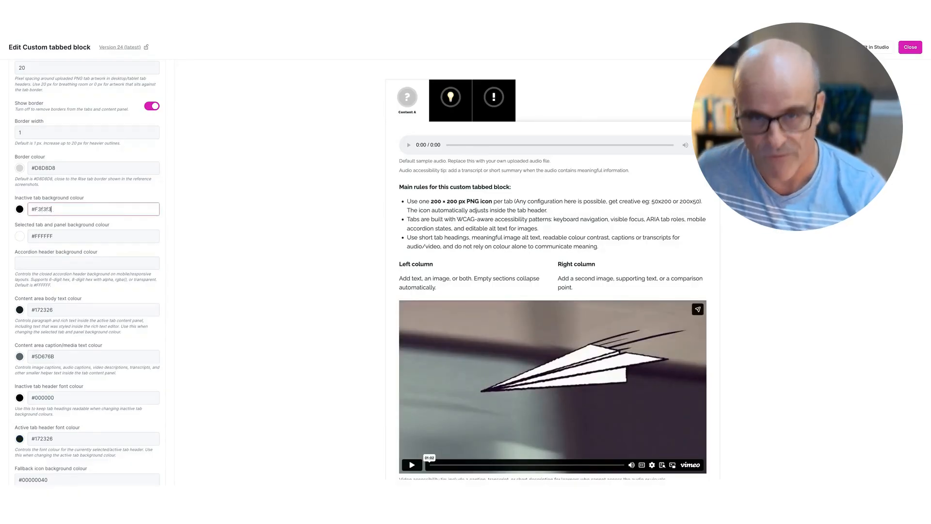
{"action": "key", "text": "Tab"}
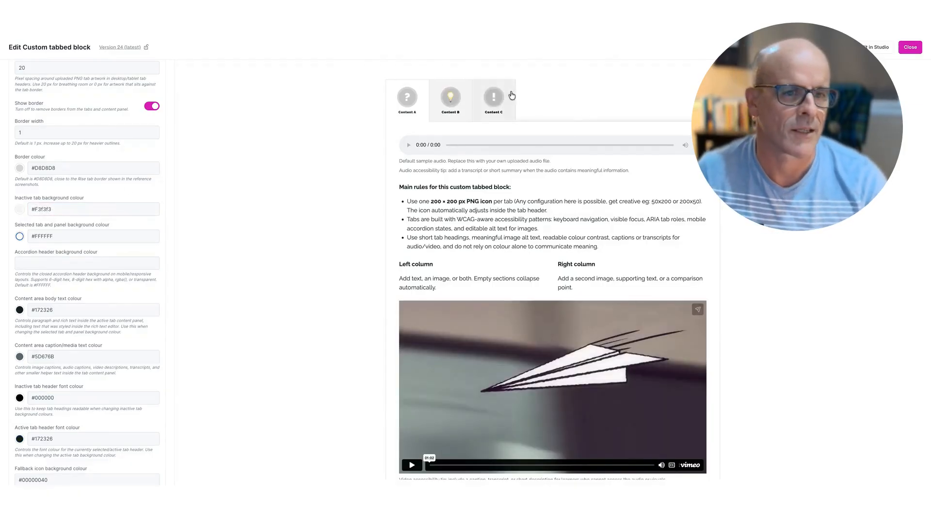
Step: Review the remaining colour settings, from the selected tab background to the fallback icon background, without changing them
{"action": "left_click", "coordinate": [28, 240]}
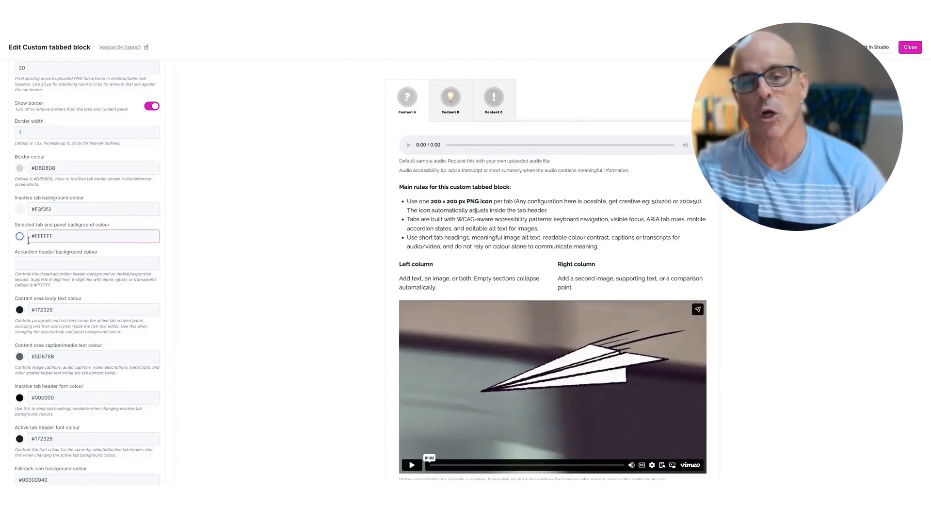
{"action": "scroll", "coordinate": [87, 272], "scroll_direction": "down", "scroll_amount": 2}
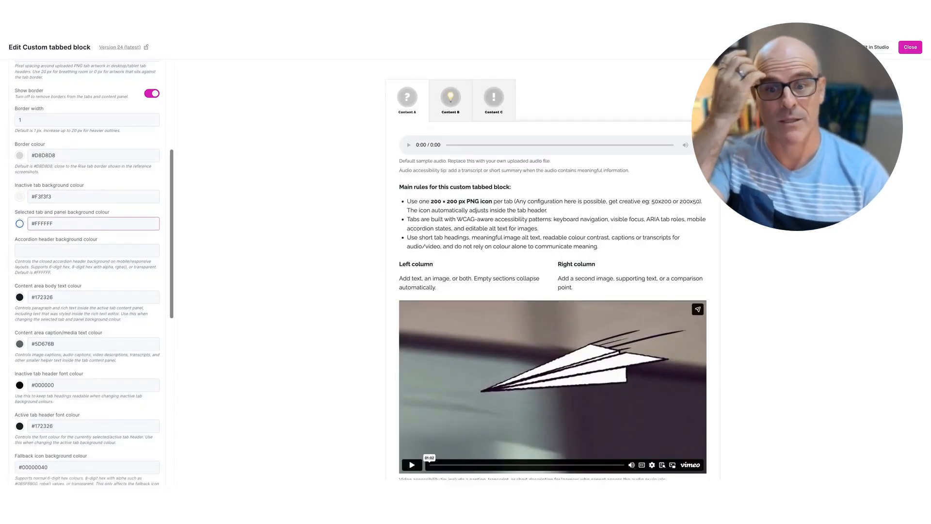
{"action": "left_click", "coordinate": [56, 255]}
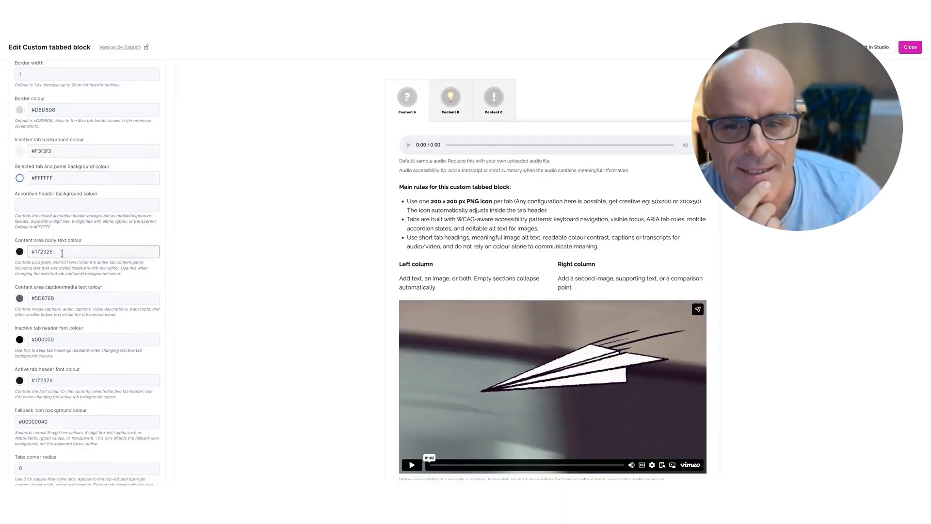
{"action": "scroll", "coordinate": [62, 253], "scroll_direction": "down", "scroll_amount": 1}
{"action": "left_click", "coordinate": [63, 253]}
{"action": "scroll", "coordinate": [62, 253], "scroll_direction": "down", "scroll_amount": 1}
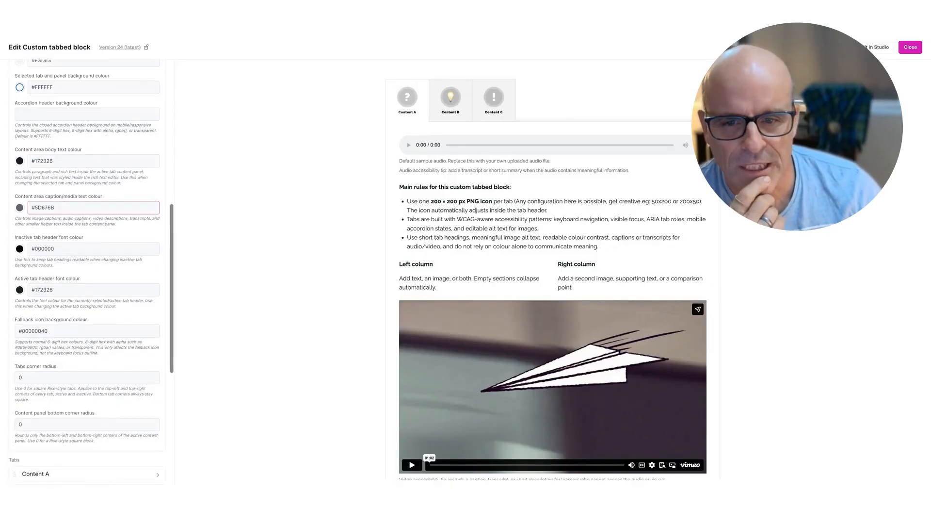
{"action": "left_click", "coordinate": [62, 253]}
{"action": "scroll", "coordinate": [62, 253], "scroll_direction": "down", "scroll_amount": 2}
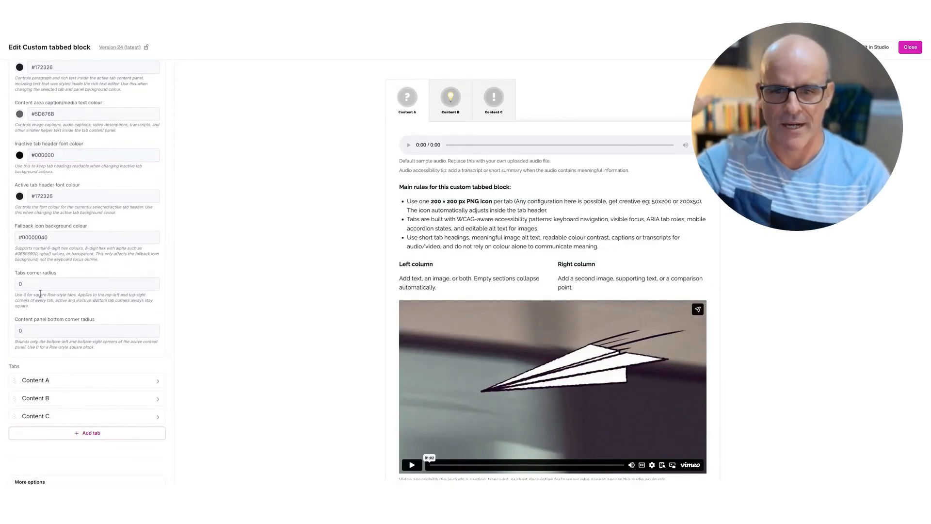
Step: Set the tabs corner radius to 50
{"action": "left_click", "coordinate": [39, 287]}
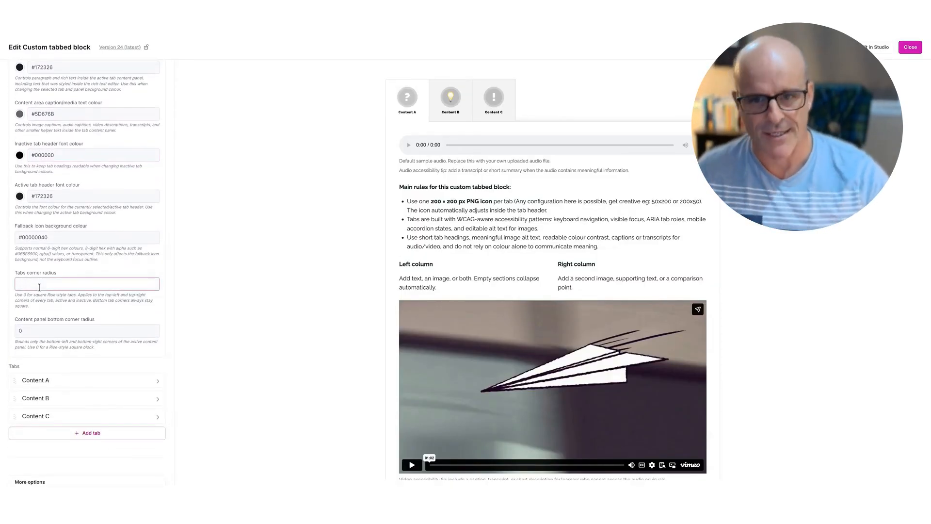
{"action": "type", "text": "50"}
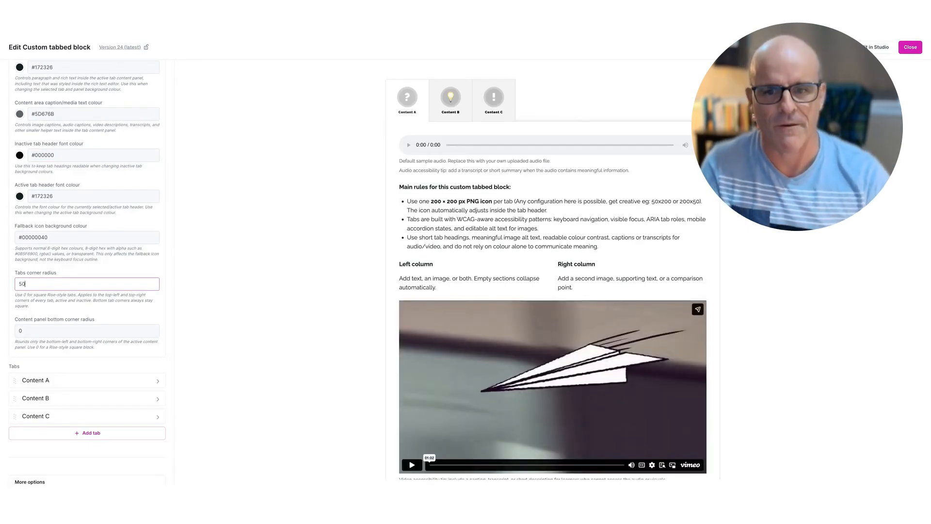
{"action": "key", "text": "Tab"}
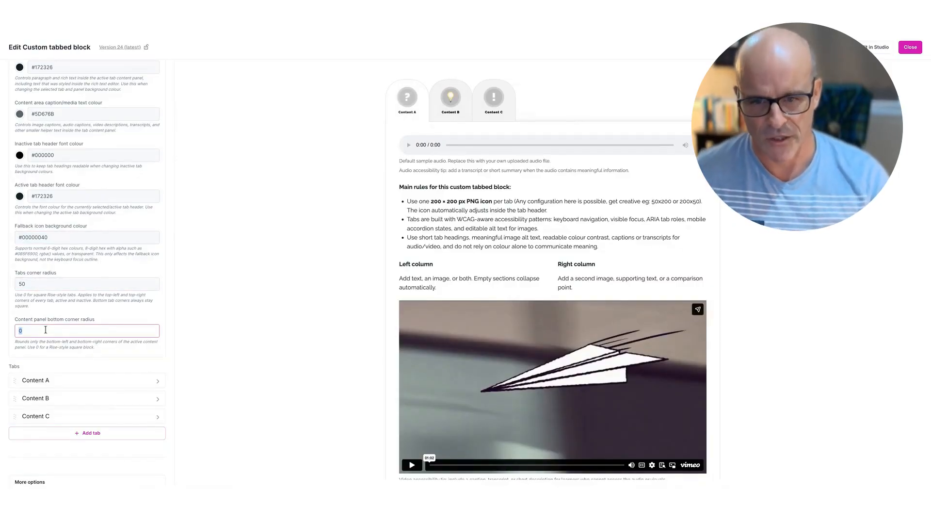
Step: Try content panel bottom corner radii of 20 and 100, and reset the radius to 0
{"action": "key", "text": "Tab"}
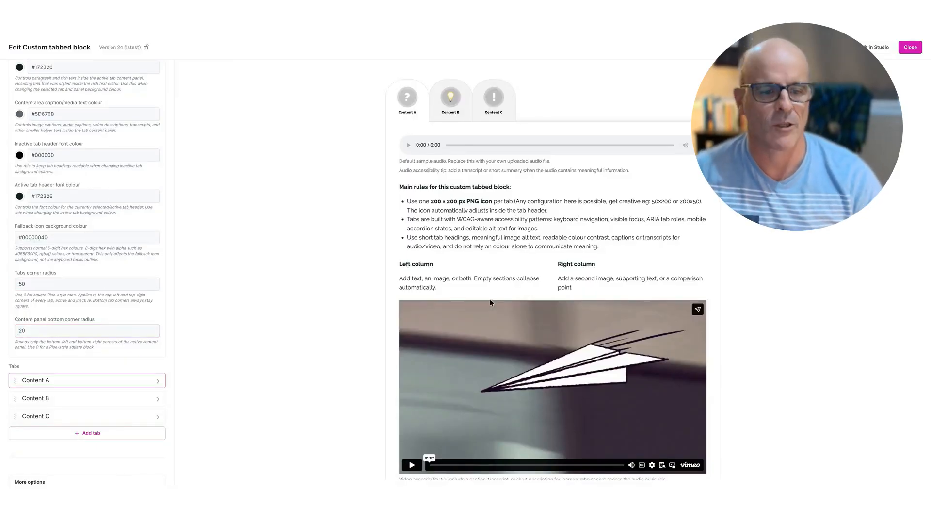
{"action": "scroll", "coordinate": [489, 298], "scroll_direction": "down", "scroll_amount": 2}
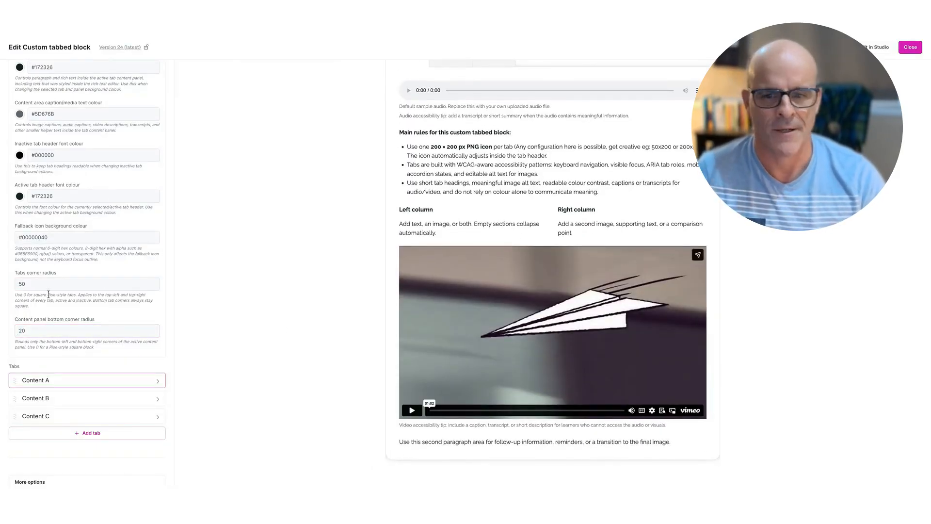
{"action": "double_click", "coordinate": [21, 329]}
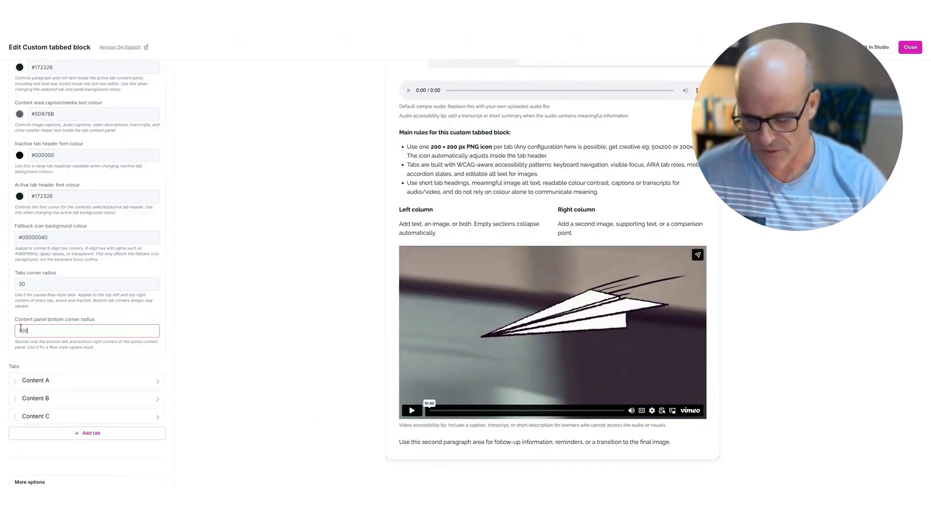
{"action": "type", "text": "100"}
{"action": "key", "text": "Tab"}
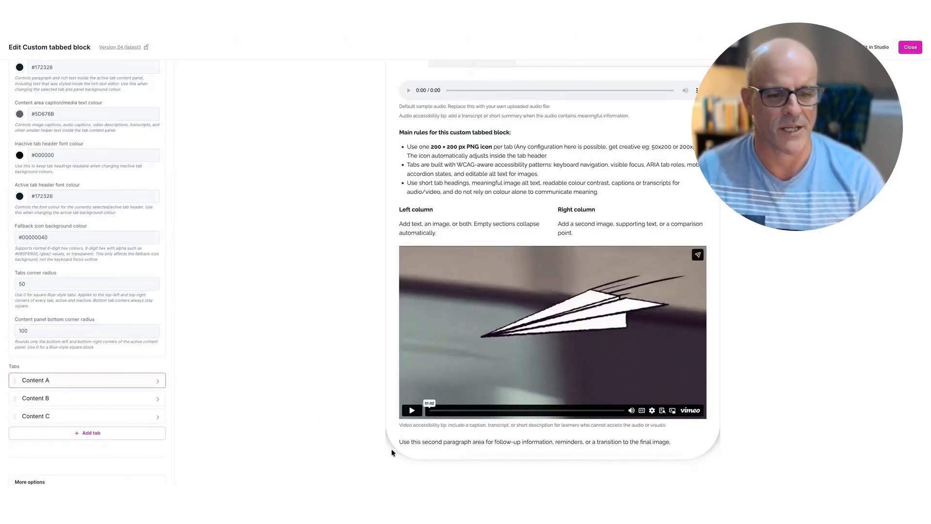
{"action": "left_click", "coordinate": [25, 331]}
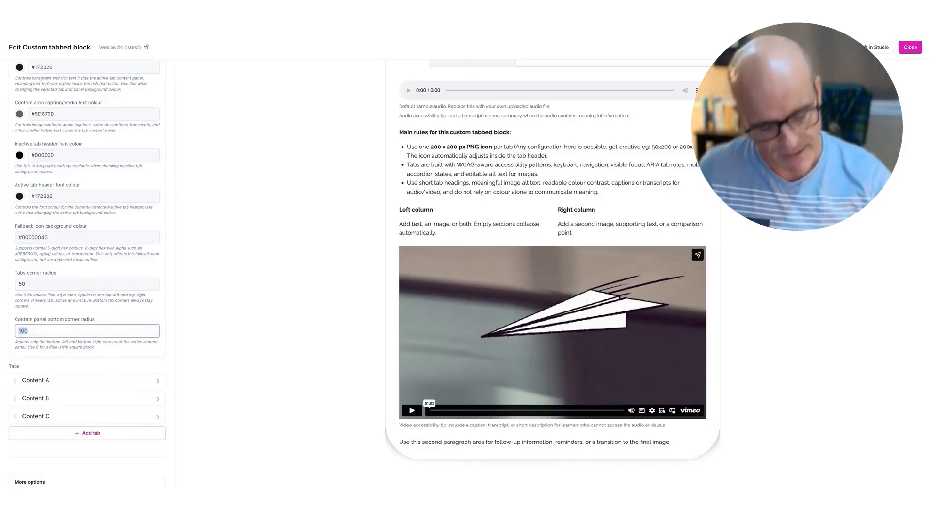
{"action": "key", "text": "Tab"}
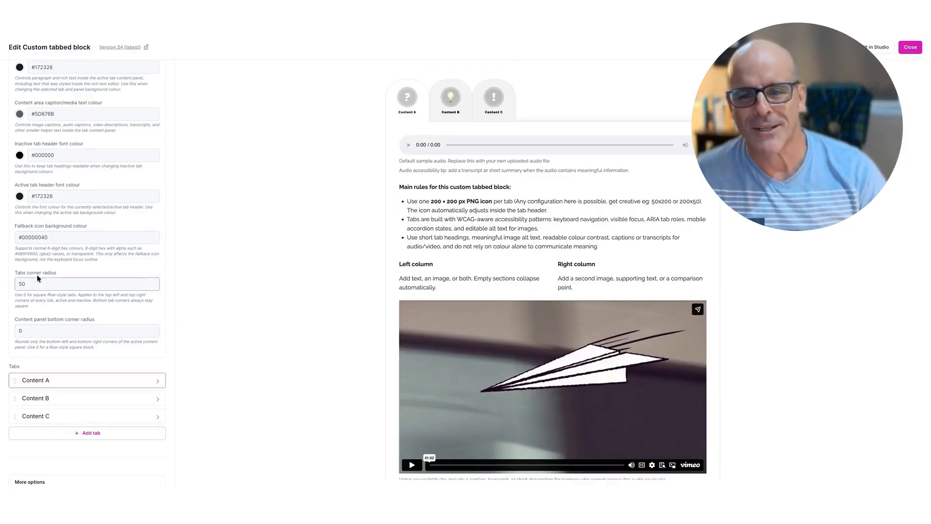
Step: Set the tabs corner radius to 0 for square Rise-style tabs
{"action": "double_click", "coordinate": [23, 284]}
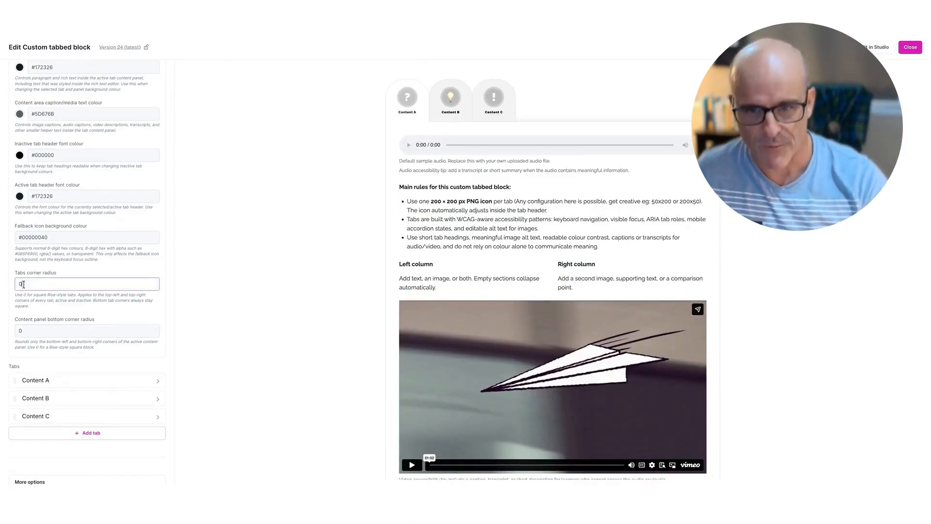
{"action": "type", "text": "0"}
{"action": "key", "text": "Tab"}
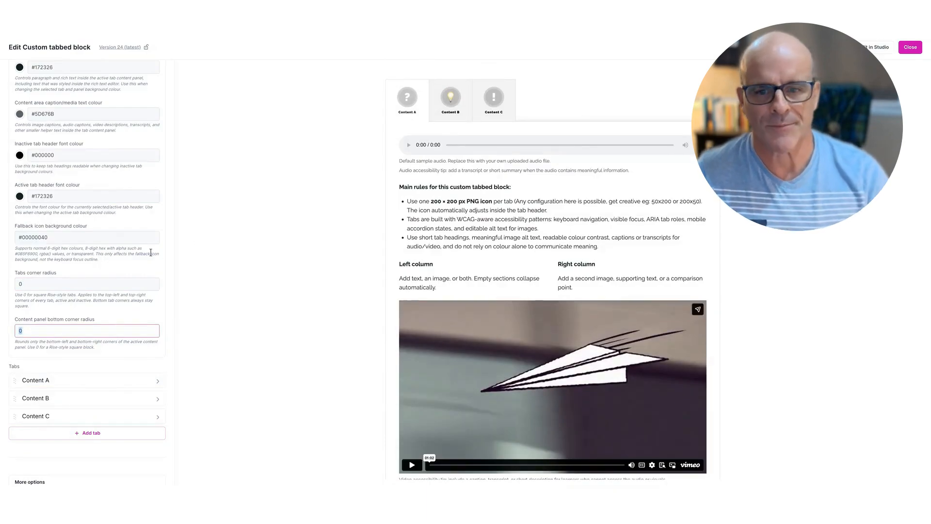
Step: Examine the available content width choices for the block and keep the current selection
{"action": "scroll", "coordinate": [124, 267], "scroll_direction": "down", "scroll_amount": 4}
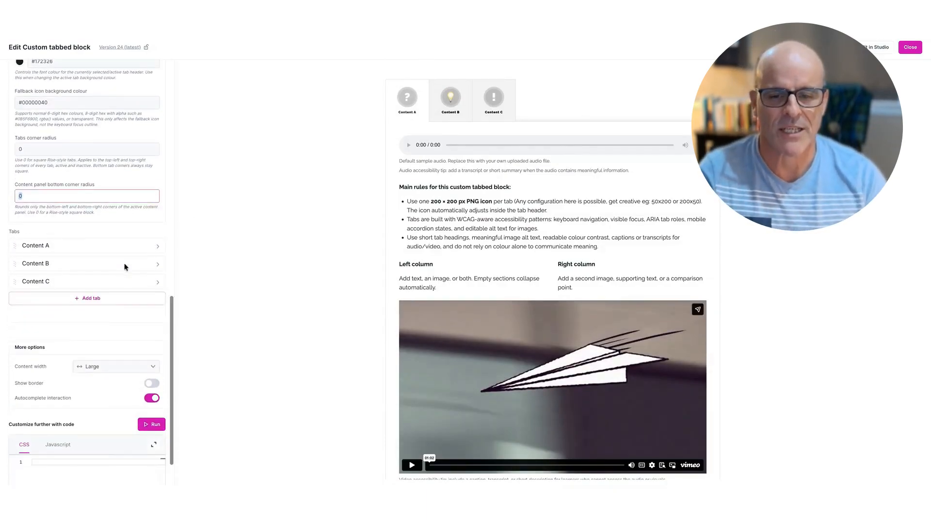
{"action": "left_click", "coordinate": [113, 316]}
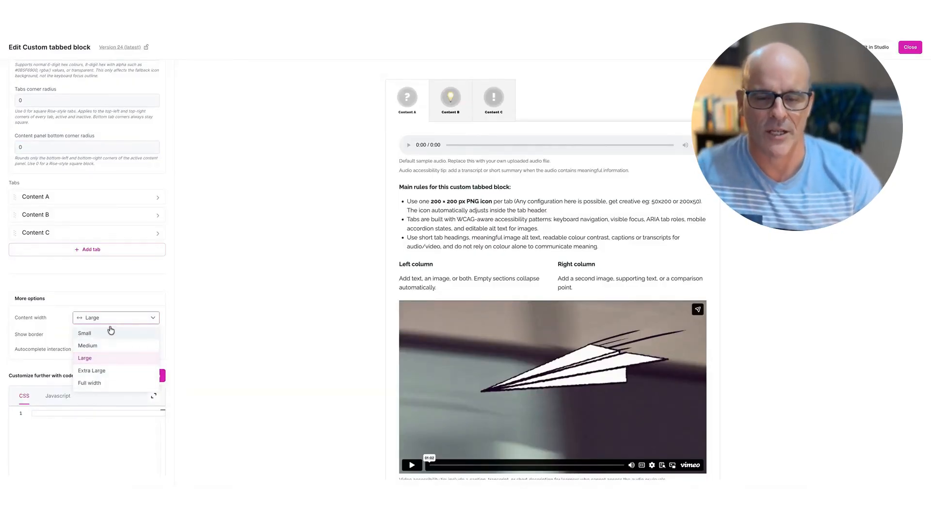
{"action": "left_click", "coordinate": [89, 271]}
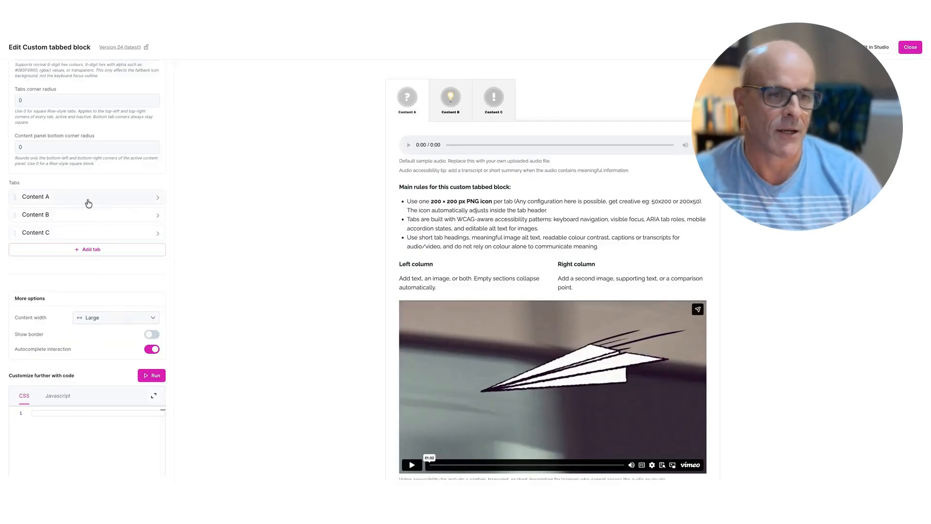
Step: Open the Content A tab's settings and replace its visible tab heading text with BooBoo
{"action": "left_click", "coordinate": [74, 202]}
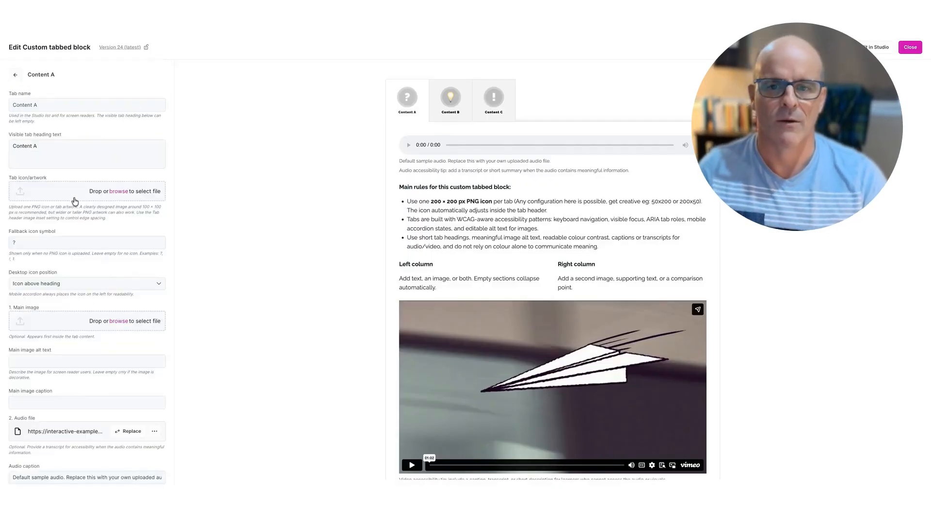
{"action": "left_click", "coordinate": [34, 104]}
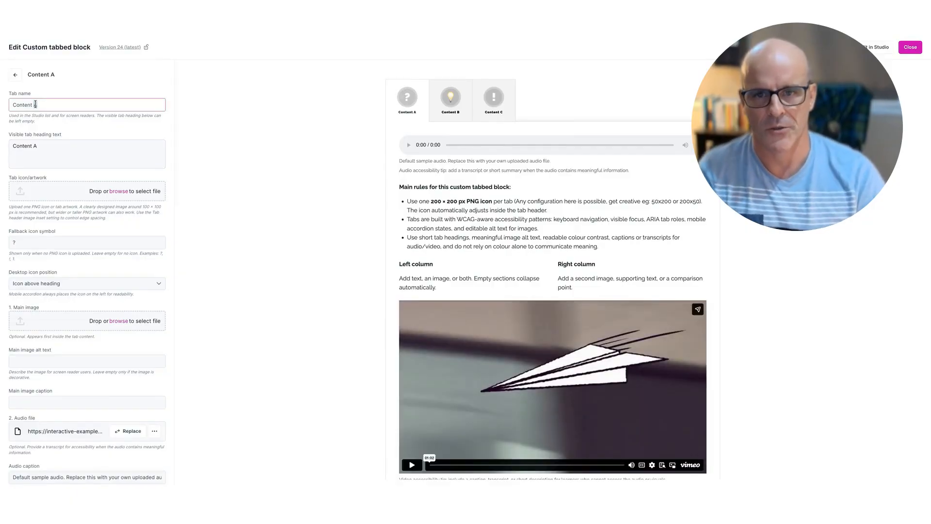
{"action": "left_click_drag", "start_coordinate": [43, 104], "coordinate": [3, 109]}
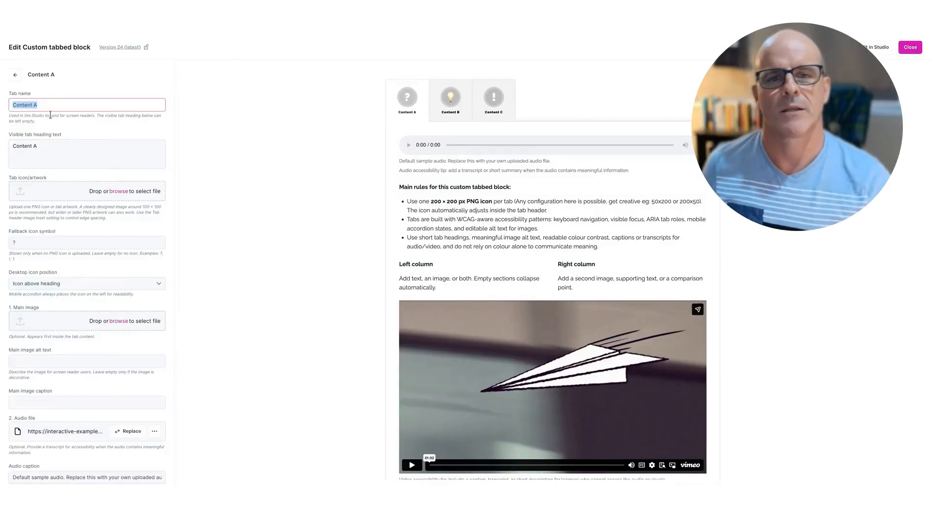
{"action": "left_click", "coordinate": [38, 146]}
{"action": "left_click_drag", "start_coordinate": [39, 146], "coordinate": [2, 147]}
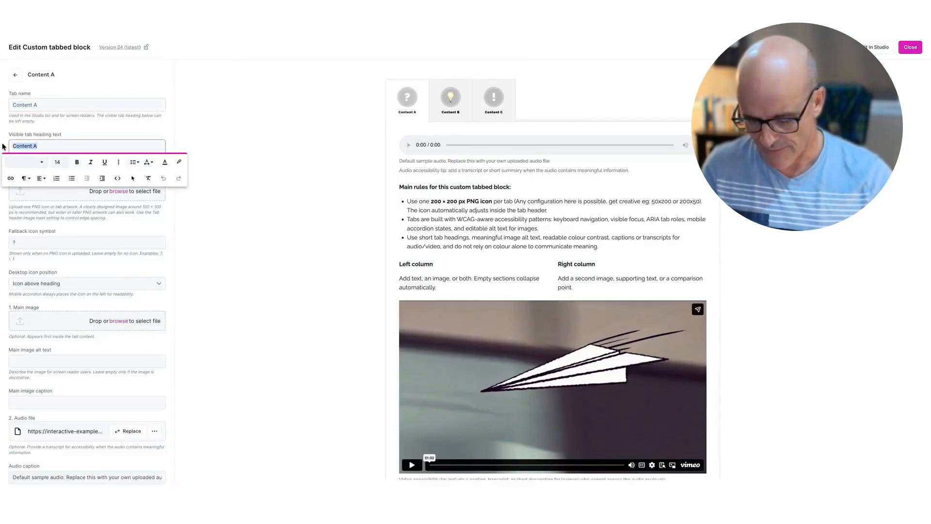
{"action": "type", "text": "Boo"}
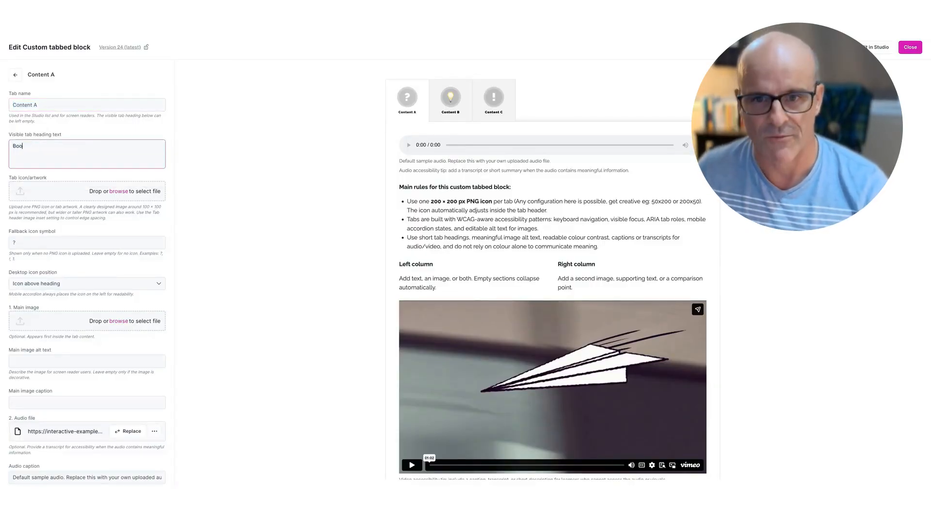
{"action": "type", "text": "Boo"}
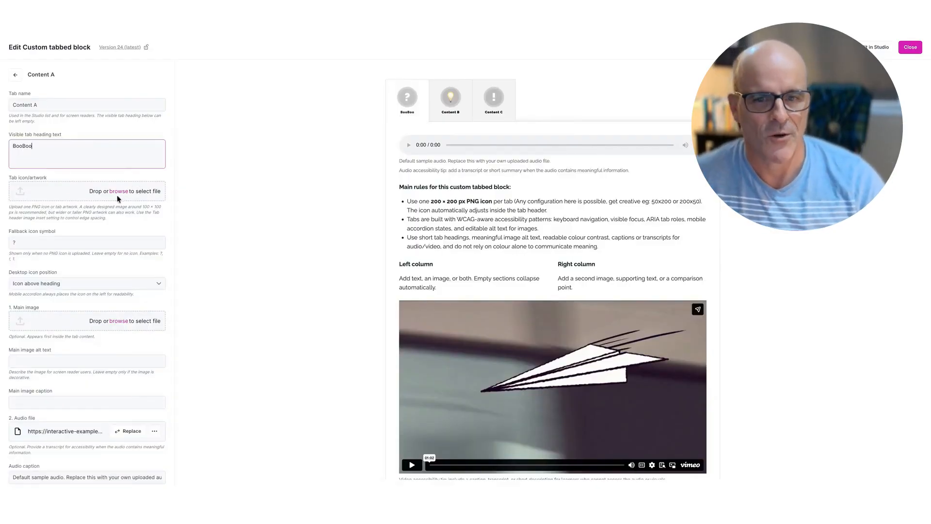
Step: Review Content A's icon, main image, audio and first paragraph fields, comparing the paragraph text with the preview
{"action": "scroll", "coordinate": [85, 235], "scroll_direction": "down", "scroll_amount": 1}
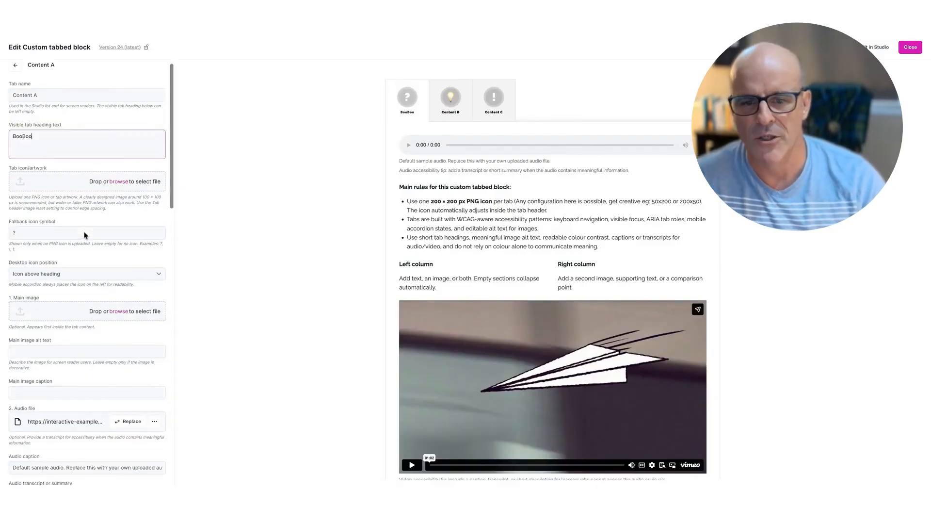
{"action": "scroll", "coordinate": [85, 235], "scroll_direction": "down", "scroll_amount": 5}
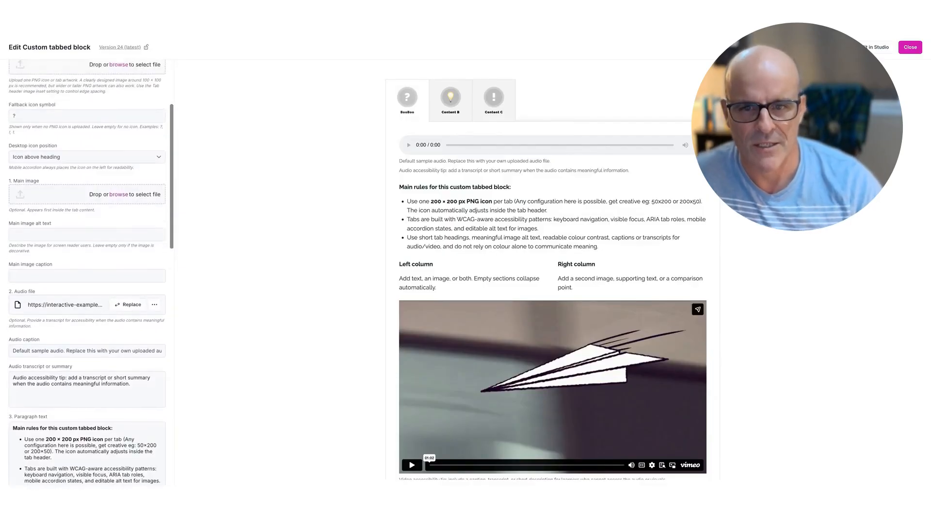
{"action": "scroll", "coordinate": [58, 230], "scroll_direction": "up", "scroll_amount": 3}
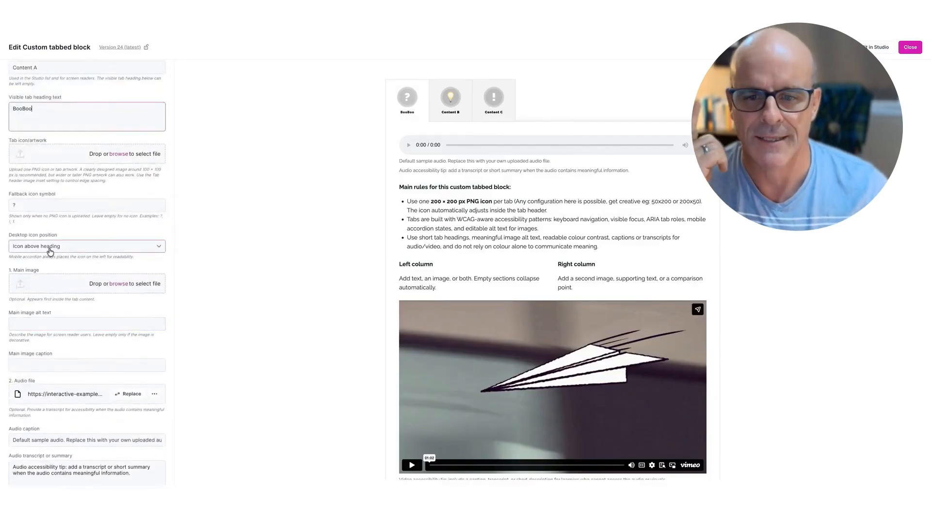
{"action": "scroll", "coordinate": [47, 254], "scroll_direction": "down", "scroll_amount": 3}
{"action": "scroll", "coordinate": [46, 286], "scroll_direction": "down", "scroll_amount": 1}
{"action": "left_click", "coordinate": [43, 311]}
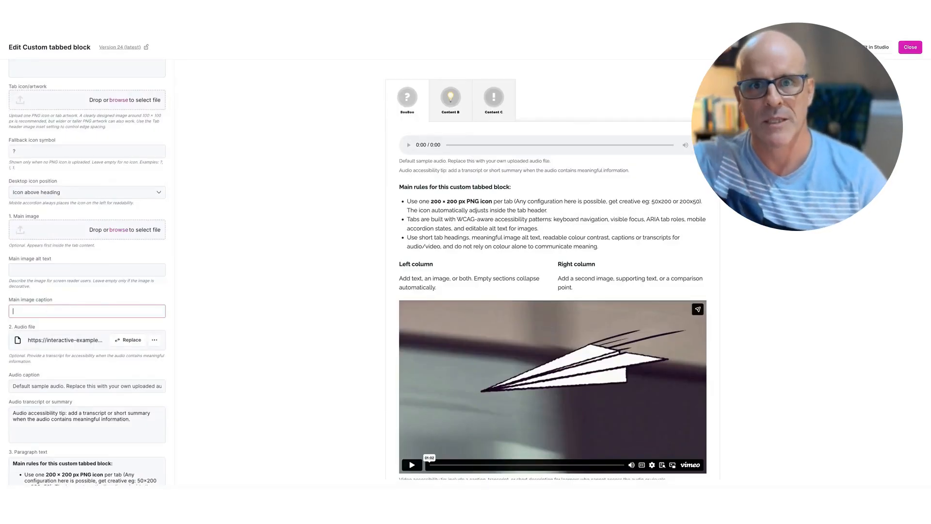
{"action": "scroll", "coordinate": [43, 340], "scroll_direction": "down", "scroll_amount": 5}
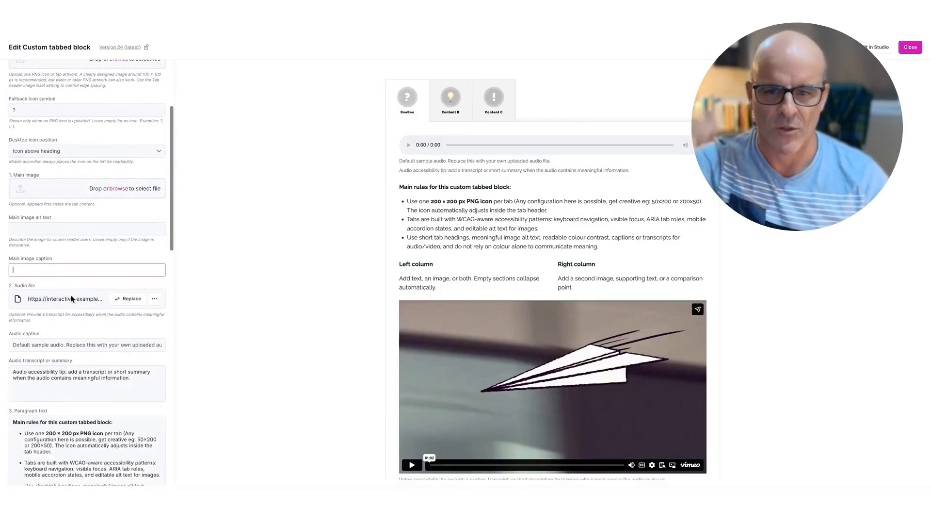
{"action": "scroll", "coordinate": [70, 297], "scroll_direction": "down", "scroll_amount": 6}
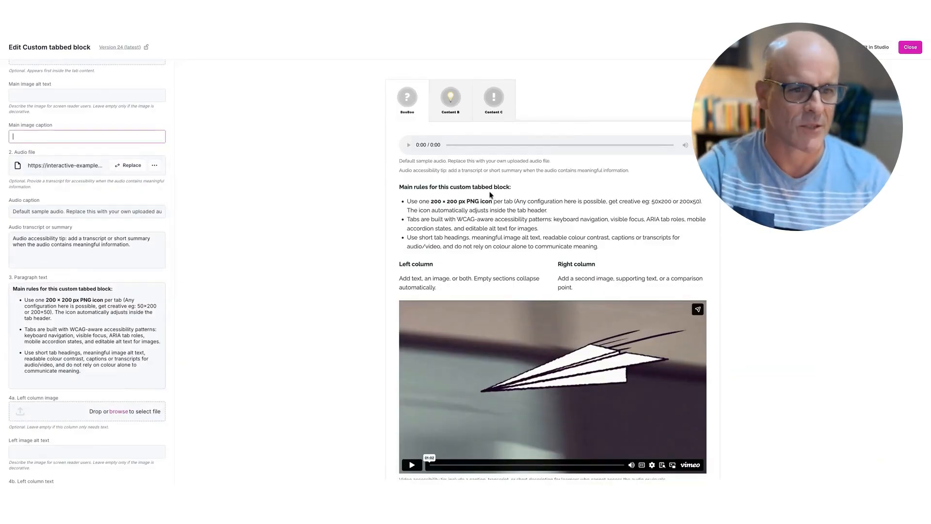
{"action": "left_click_drag", "start_coordinate": [481, 187], "coordinate": [498, 244]}
Step: Review Content A's column, video, second paragraph and secondary image fields, and return to the block's main settings
{"action": "scroll", "coordinate": [39, 353], "scroll_direction": "down", "scroll_amount": 8}
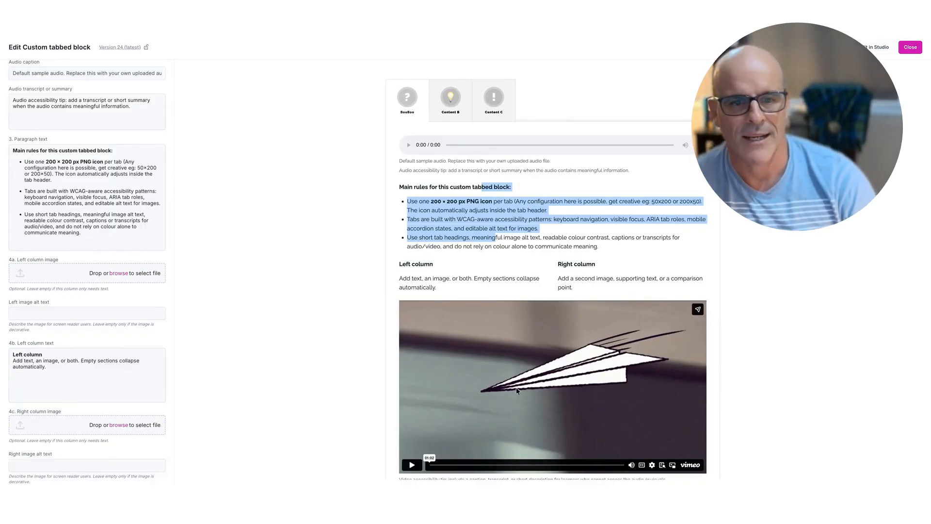
{"action": "scroll", "coordinate": [516, 388], "scroll_direction": "down", "scroll_amount": 2}
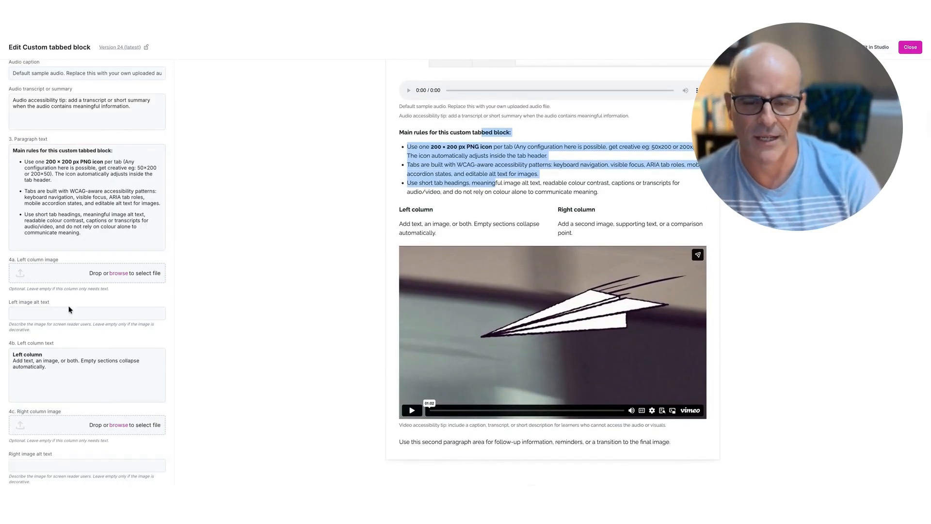
{"action": "scroll", "coordinate": [69, 308], "scroll_direction": "down", "scroll_amount": 5}
{"action": "scroll", "coordinate": [55, 239], "scroll_direction": "down", "scroll_amount": 2}
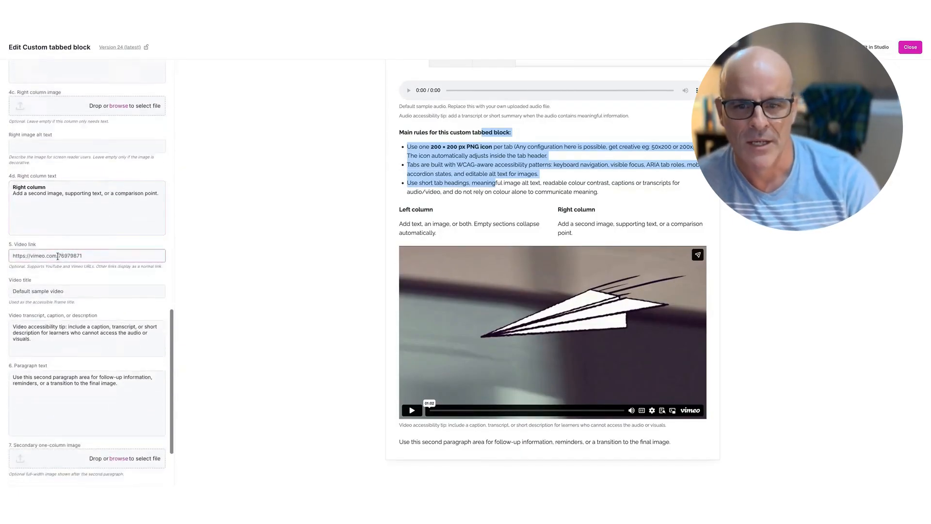
{"action": "left_click", "coordinate": [14, 245]}
{"action": "triple_click", "coordinate": [14, 245]}
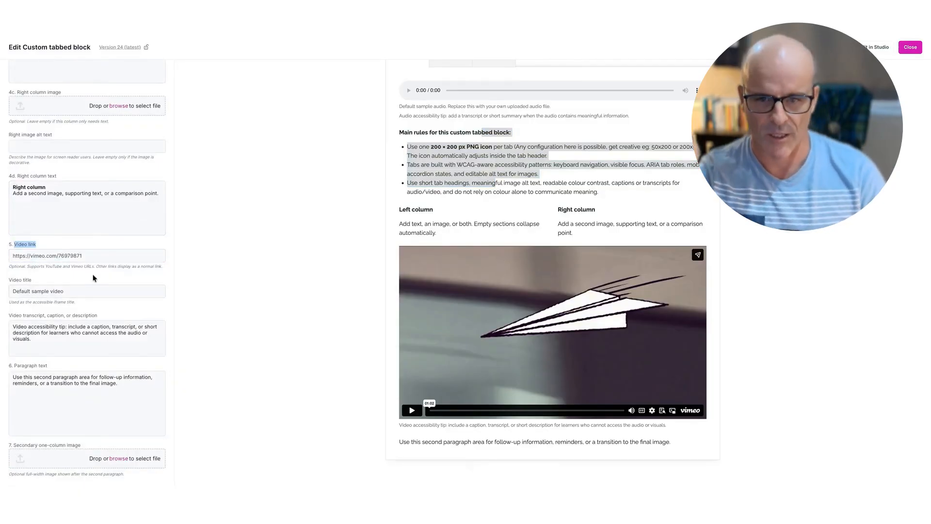
{"action": "scroll", "coordinate": [93, 278], "scroll_direction": "down", "scroll_amount": 1}
{"action": "left_click", "coordinate": [62, 294]}
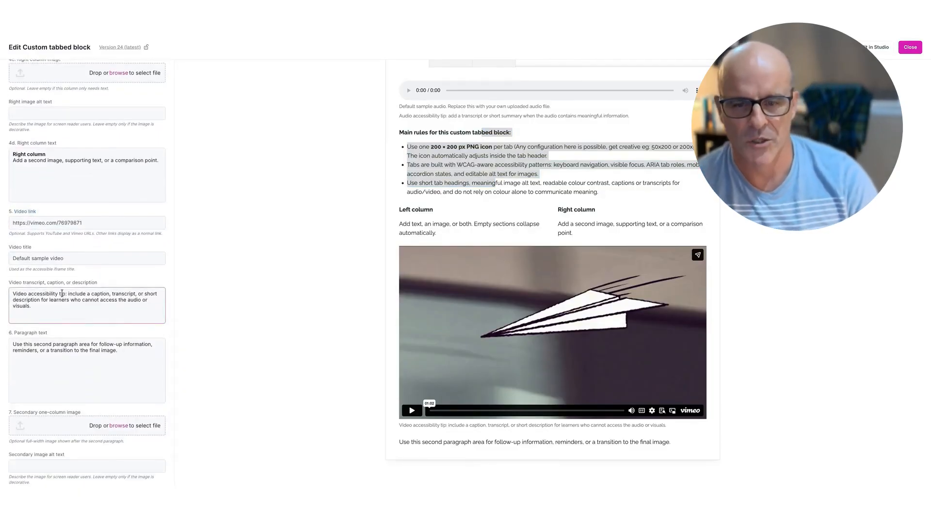
{"action": "scroll", "coordinate": [65, 322], "scroll_direction": "down", "scroll_amount": 2}
{"action": "left_click", "coordinate": [27, 294]}
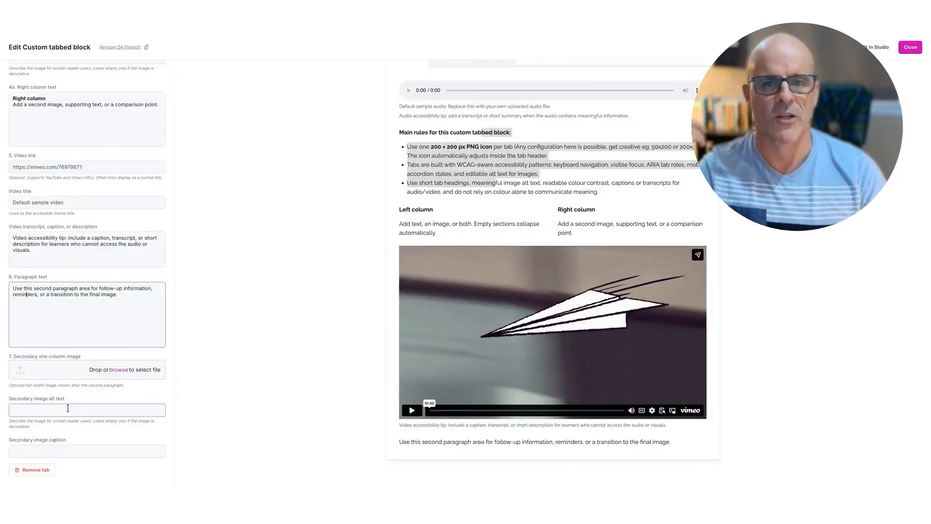
{"action": "left_click", "coordinate": [52, 469]}
{"action": "scroll", "coordinate": [58, 166], "scroll_direction": "down", "scroll_amount": 1}
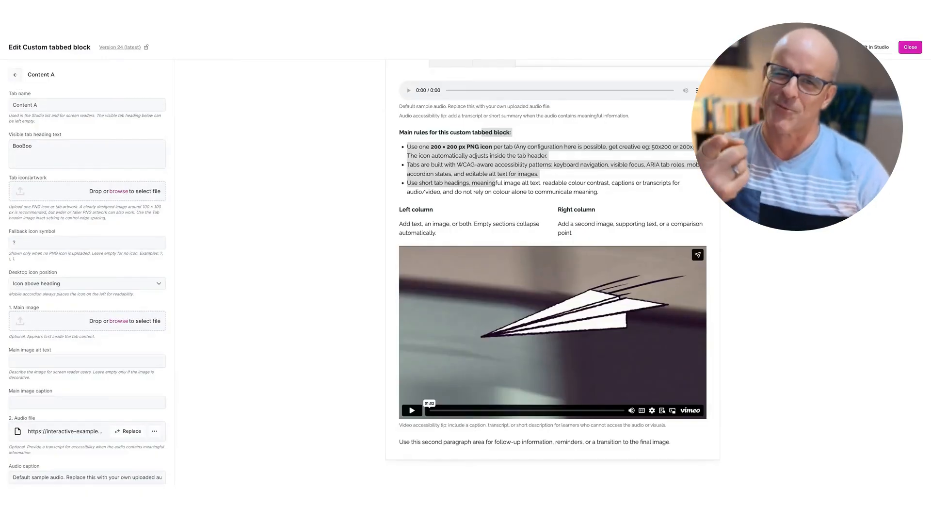
{"action": "left_click", "coordinate": [16, 76]}
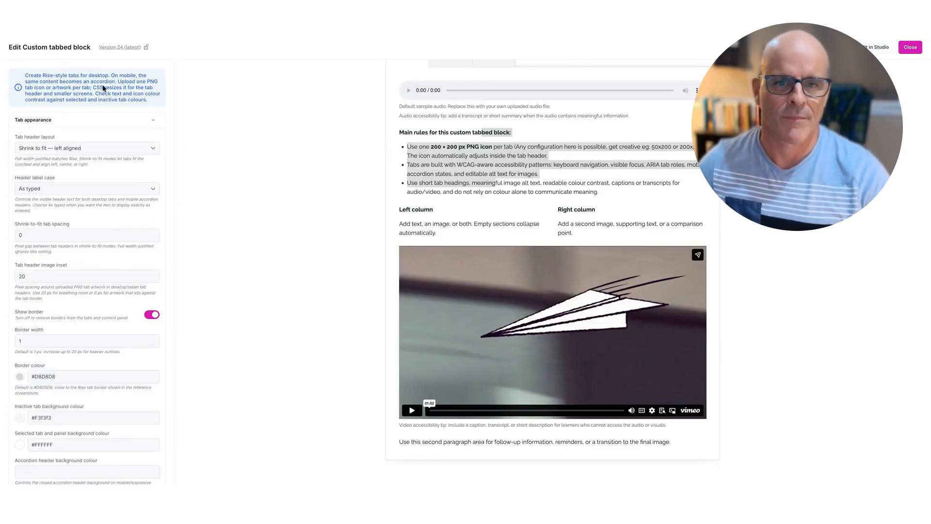